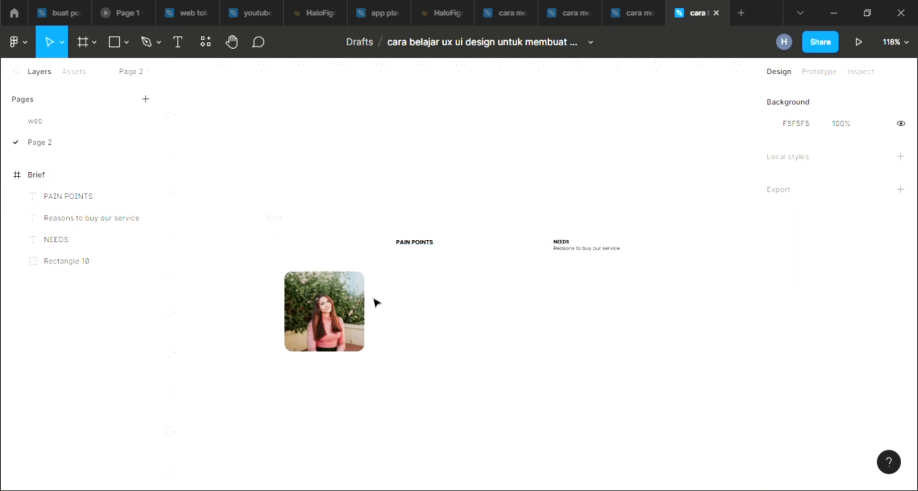
Add a black inside stroke of width 1 to the Brief frame
scroll(303, 318, "up", 2)
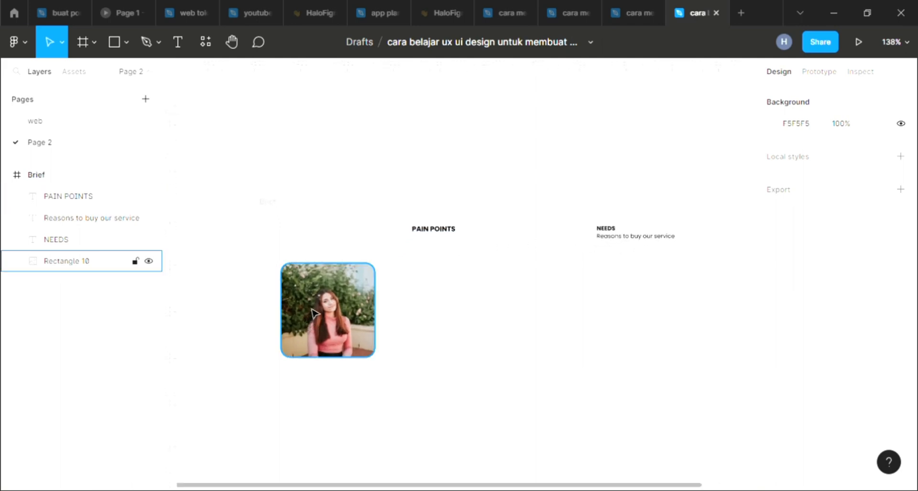
scroll(318, 309, "up", 2)
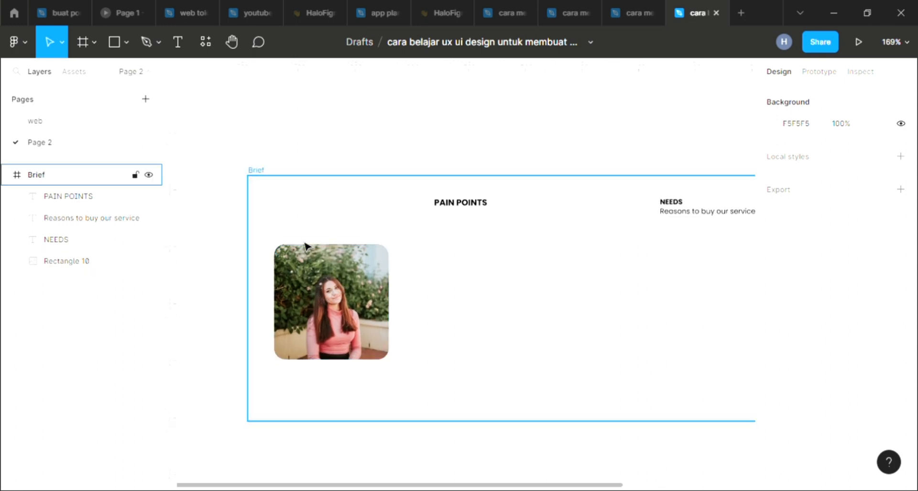
scroll(305, 247, "up", 2)
scroll(246, 163, "up", 3)
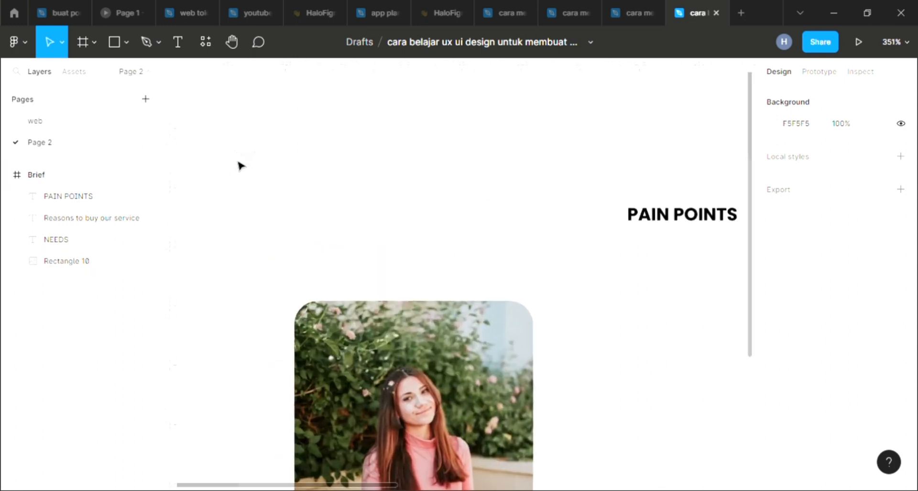
left_click(249, 158)
scroll(314, 187, "down", 5)
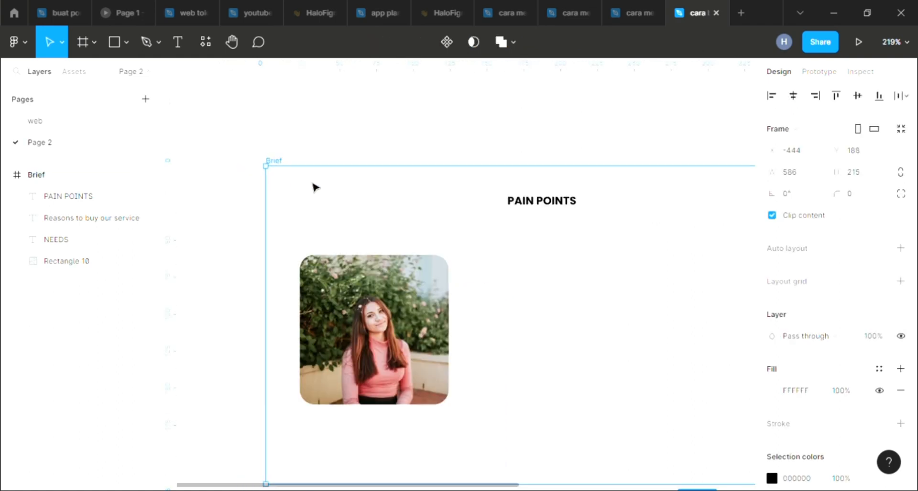
scroll(902, 361, "down", 3)
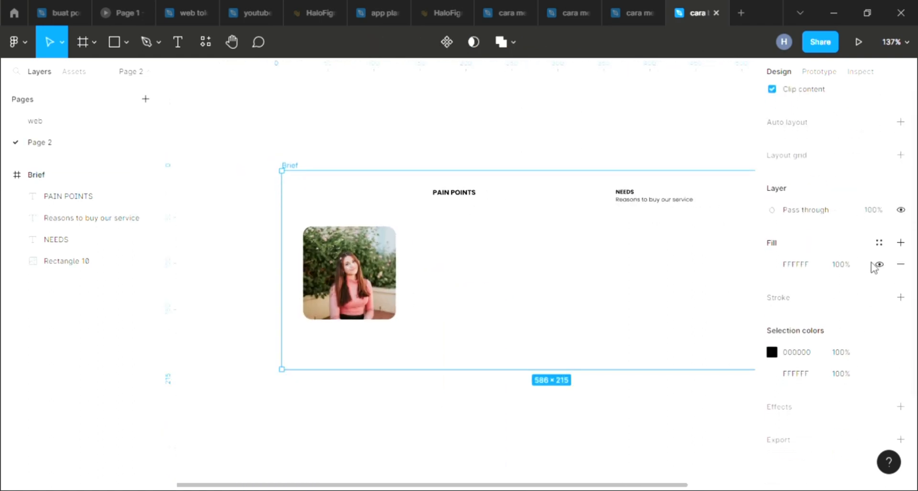
left_click(901, 297)
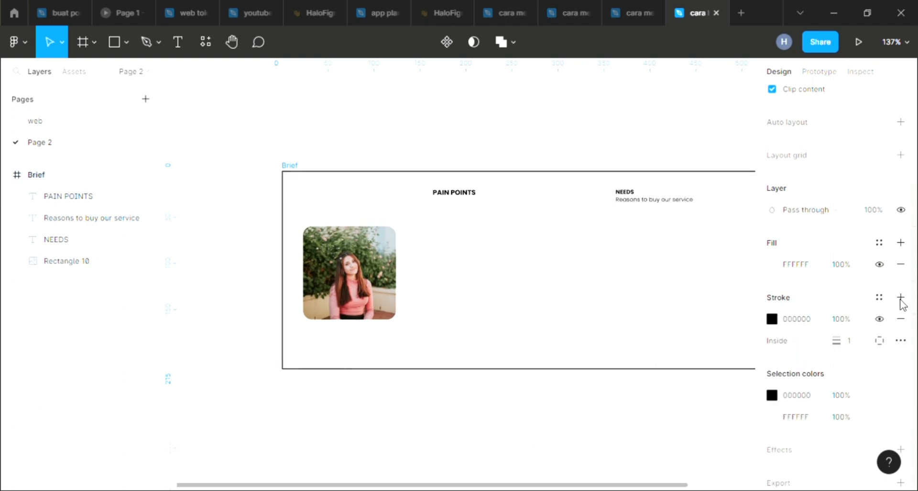
scroll(593, 312, "right", 3)
scroll(428, 294, "left", 3)
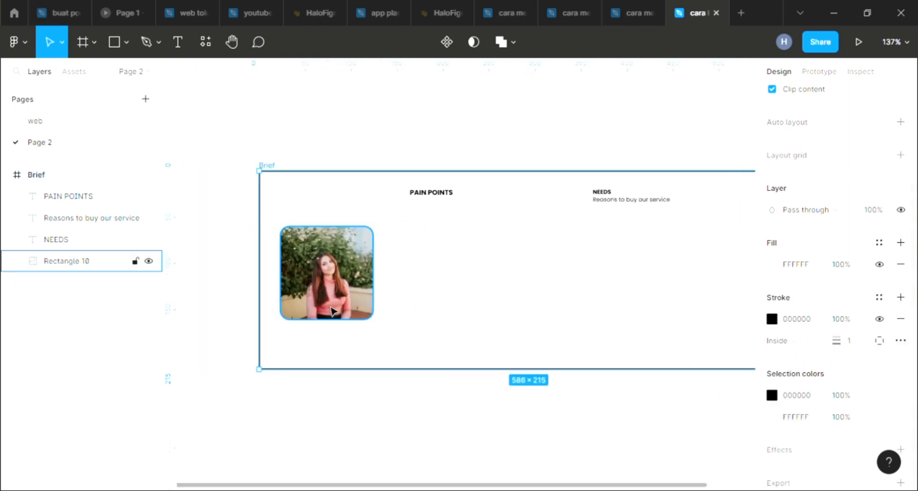
scroll(329, 282, "up", 5)
left_click(329, 281)
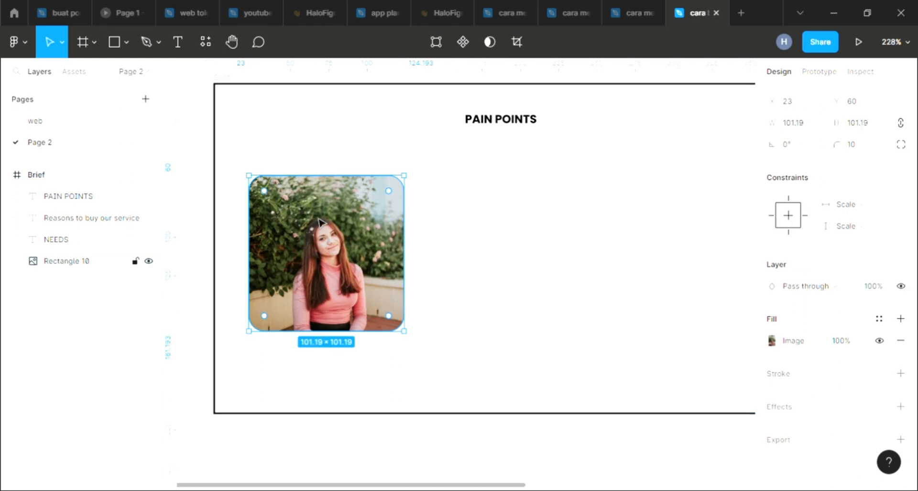
scroll(362, 234, "right", 3)
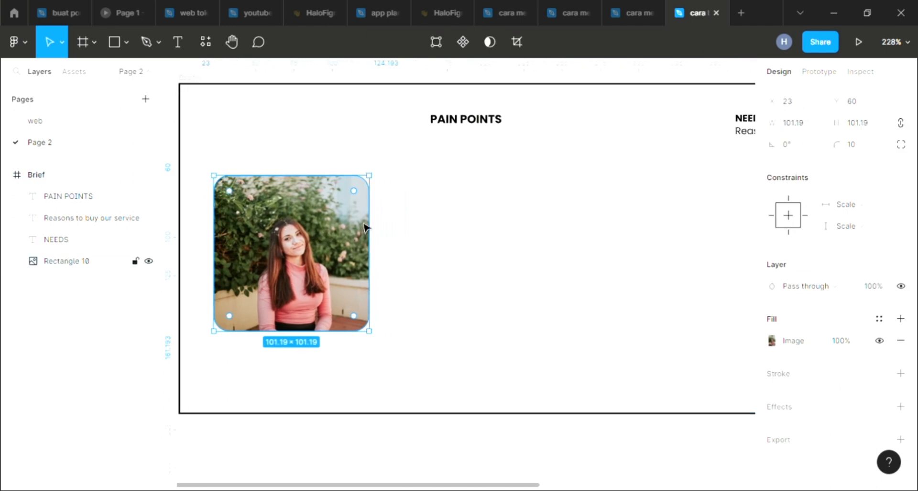
scroll(624, 162, "down", 2)
scroll(624, 161, "right", 2)
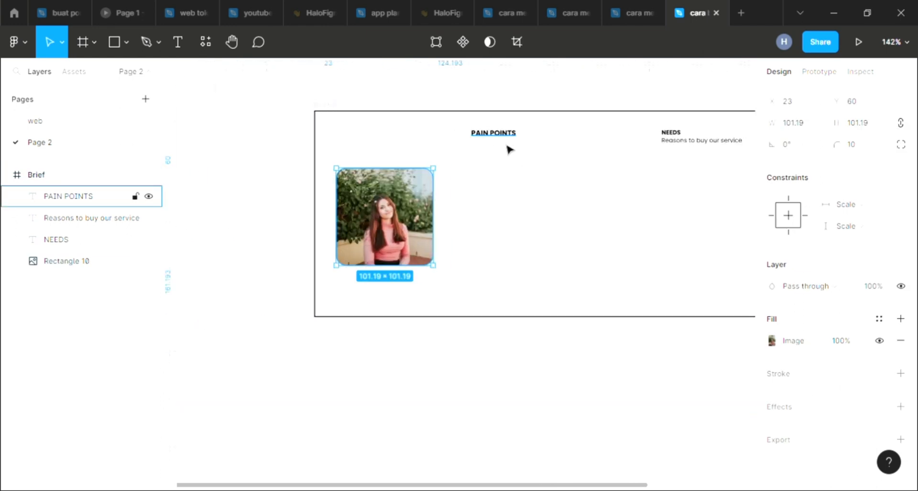
scroll(489, 160, "up", 5)
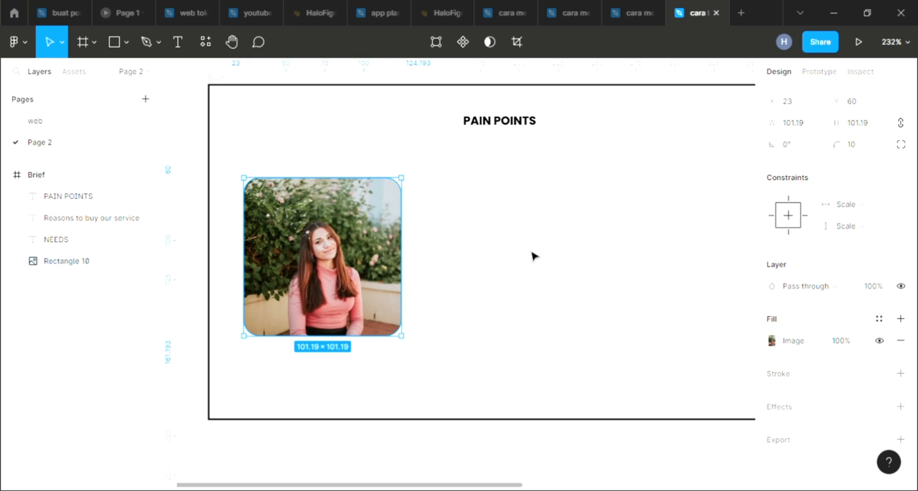
left_click(177, 43)
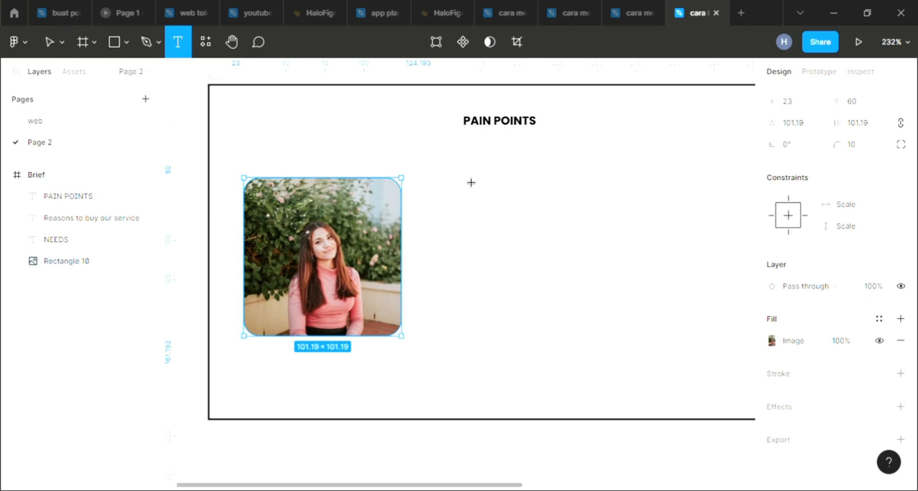
left_click(49, 42)
left_click(508, 128)
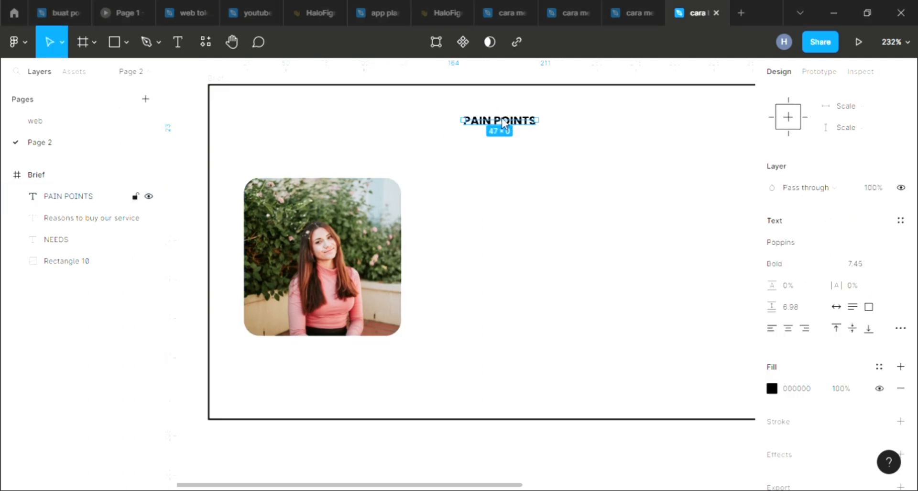
left_click(517, 172)
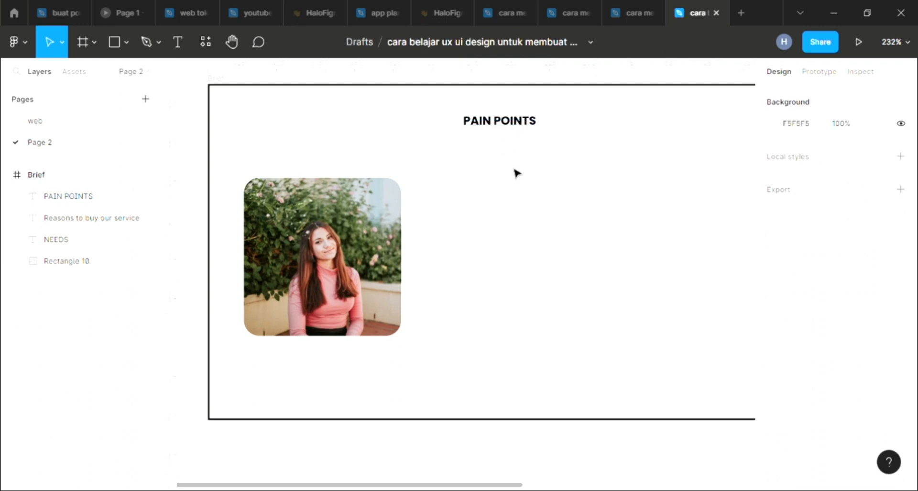
Duplicate the PAIN POINTS heading and place the copy beside the photo at X 169, Y 76
left_click(497, 129)
key("ctrl+d")
left_click_drag(498, 128, 505, 210)
Replace the copied heading's text with "brief adalah sebuah lembaran kerja" and, on a second line, "atau acuan gambaran untuk membuat awalan website"
double_click(507, 210)
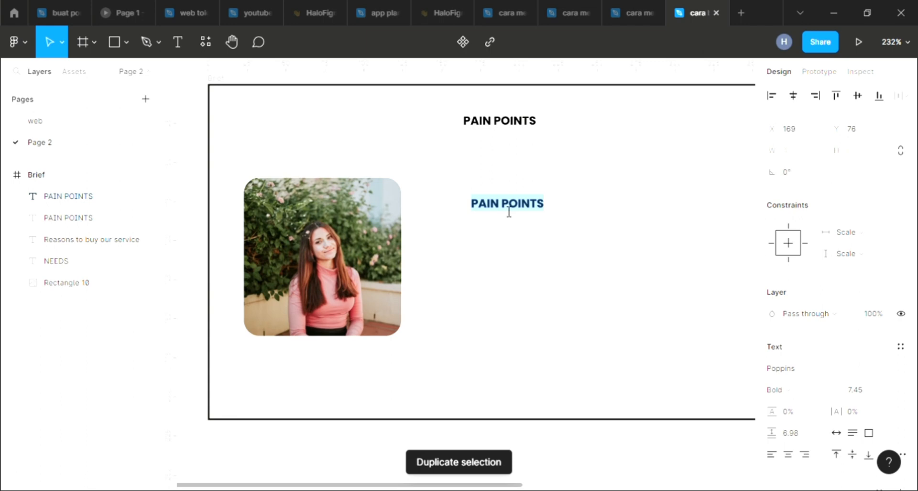
type("brief")
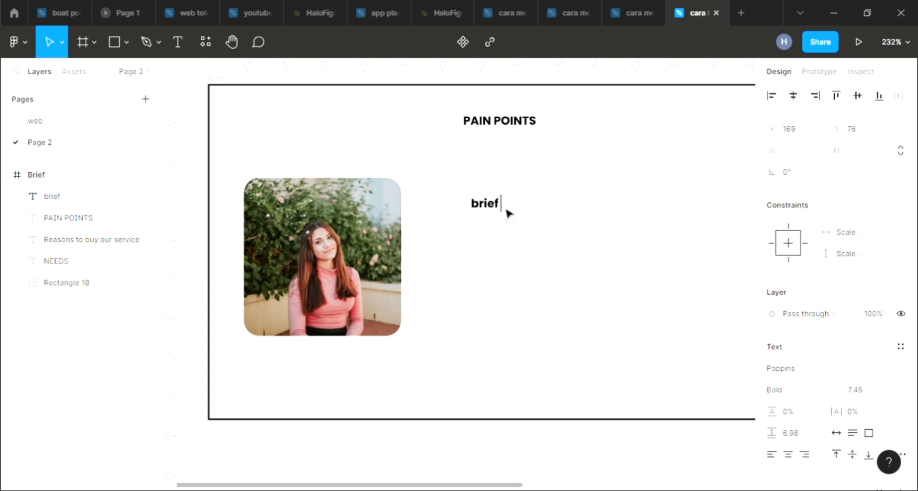
type(" adalah s")
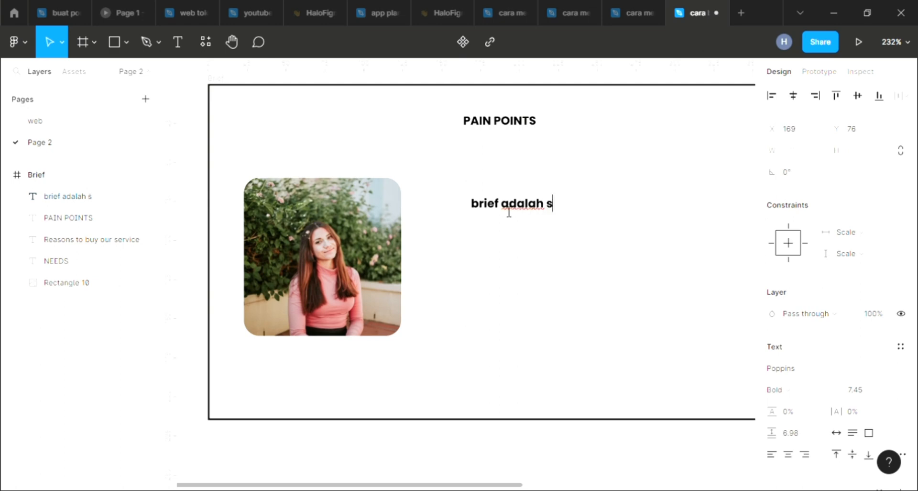
type("ebuah")
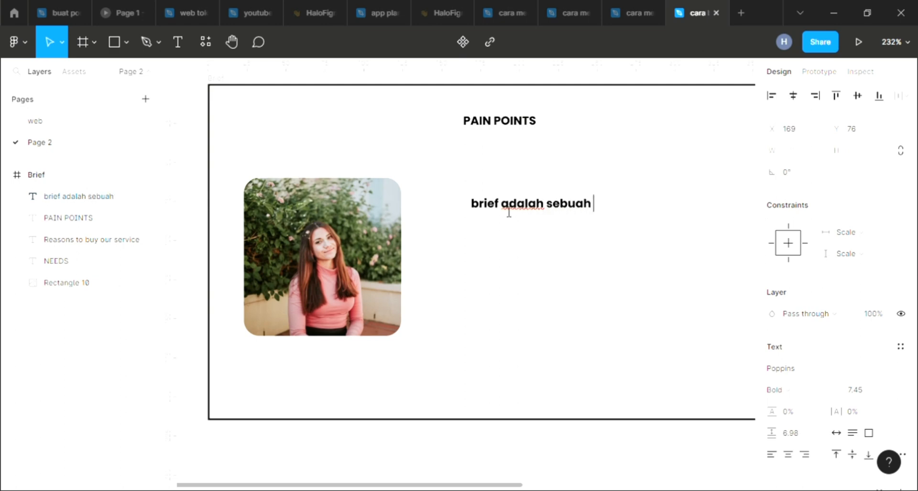
type(" lembaran k")
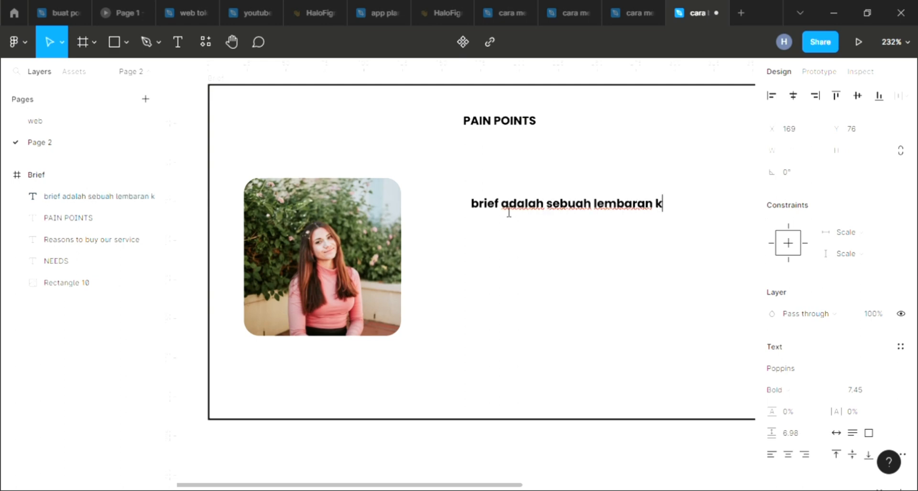
type("erja atau")
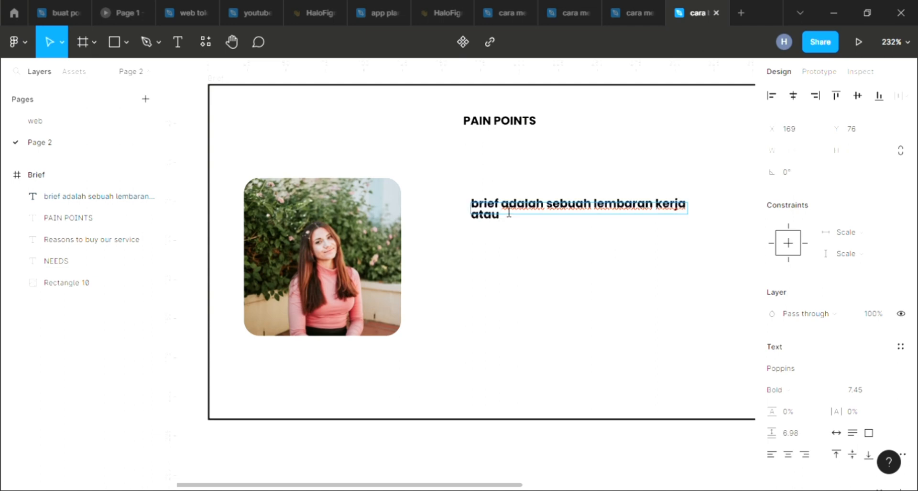
type(" acuan g")
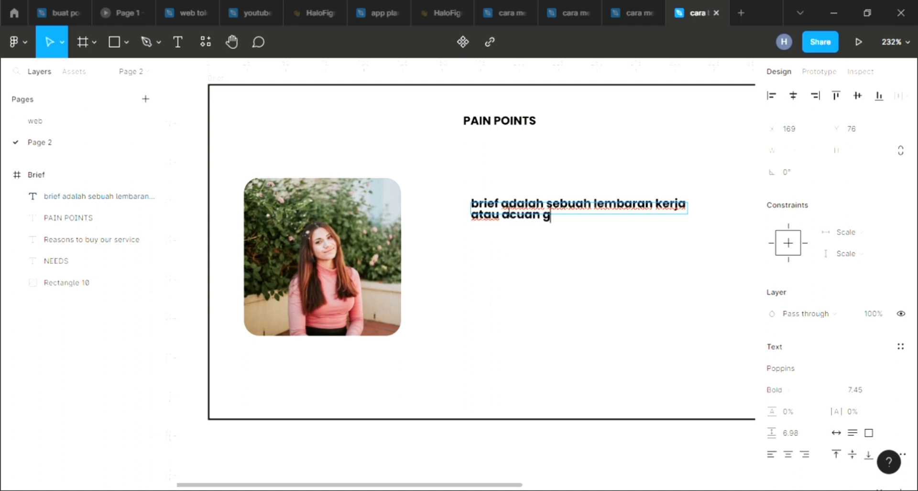
type("ambaran")
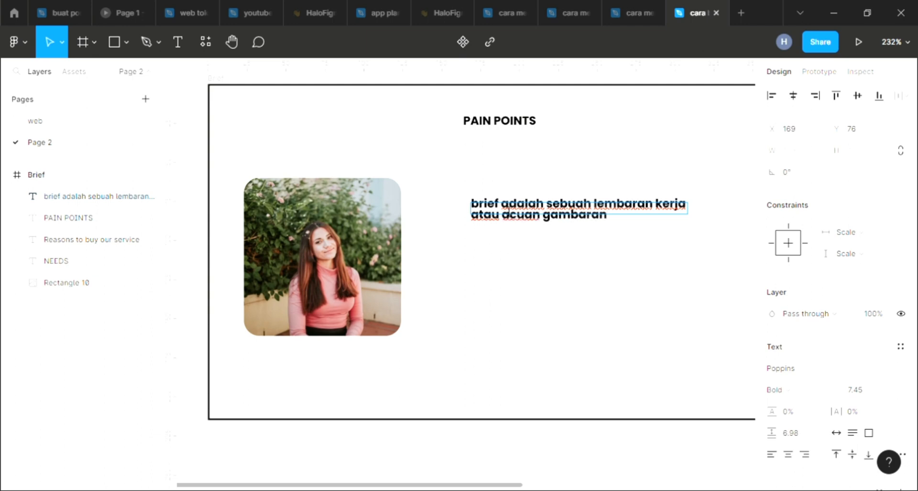
type(" untuk memb")
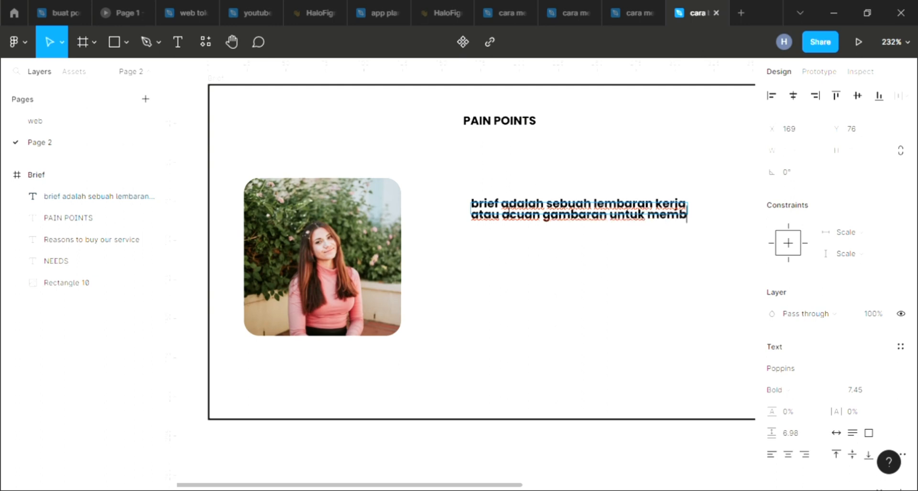
type("uat awalan")
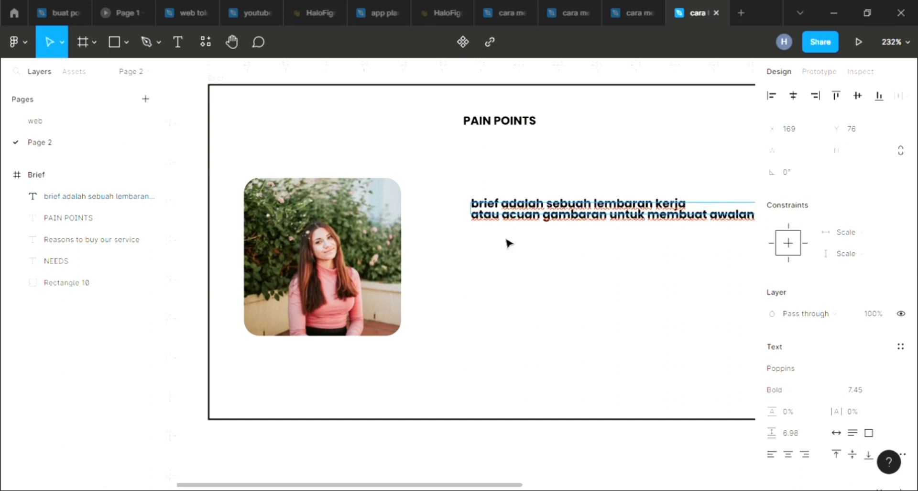
key("Escape")
Move the brief description text closer to the photo, to X 150, Y 93, and deselect it
left_click_drag(601, 230, 580, 246)
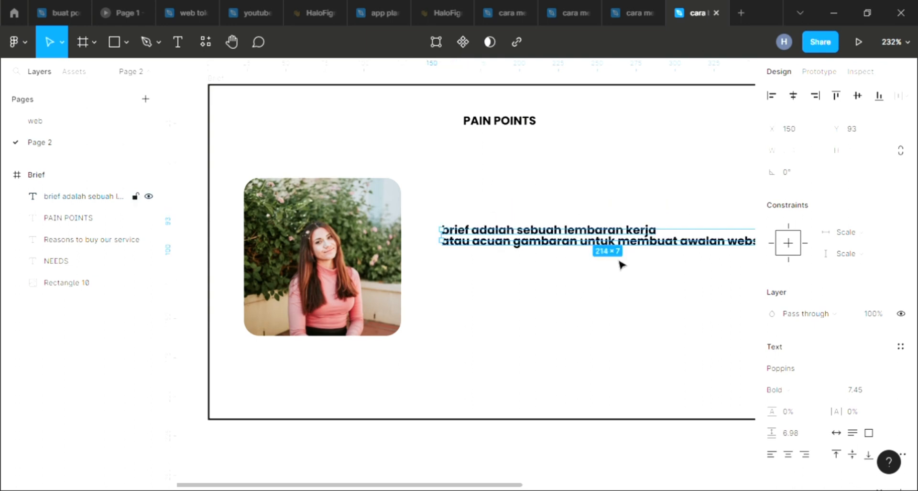
scroll(621, 263, "down", 1)
scroll(638, 259, "right", 2)
key("Escape")
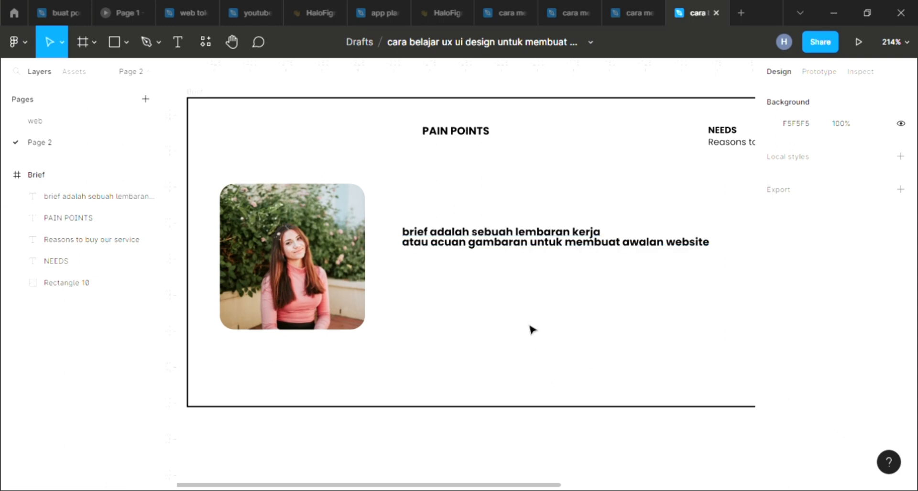
Move the brief description to X 186, Y 77 and place a duplicate below it at X 179, Y 111
left_click(533, 241)
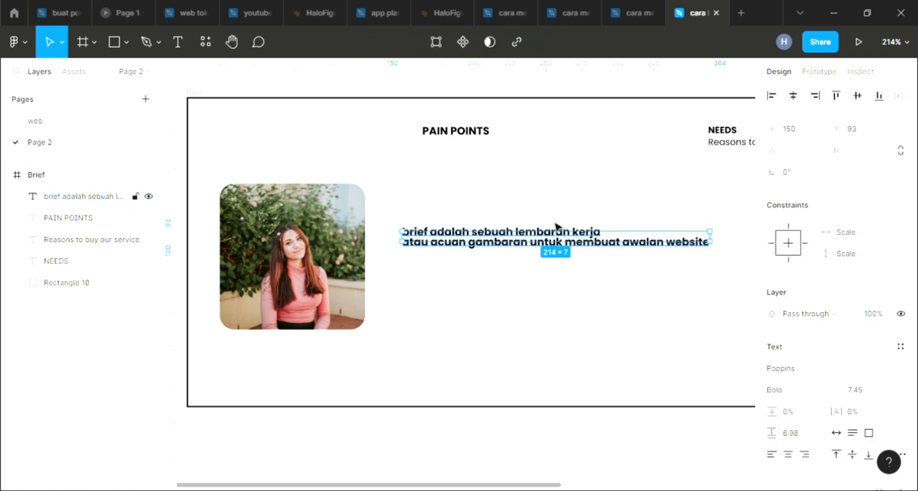
left_click_drag(555, 226, 547, 296)
key("ctrl+d")
key("ctrl+z")
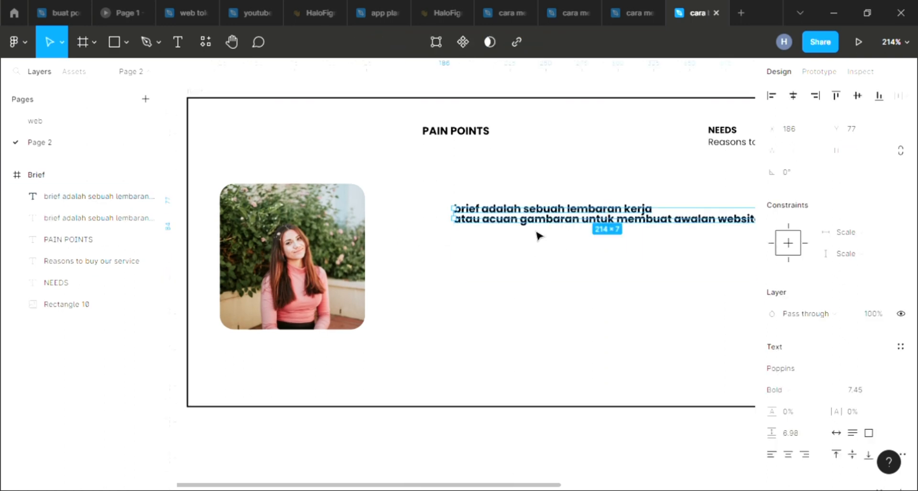
left_click_drag(538, 218, 528, 271)
Replace the lower duplicate's text with "brief terbagi dua" and start a new line below it
double_click(527, 270)
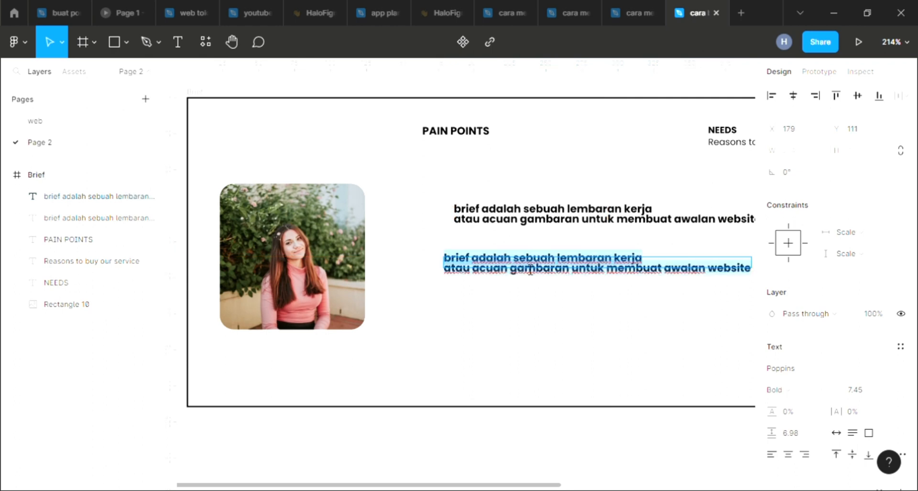
type("brie")
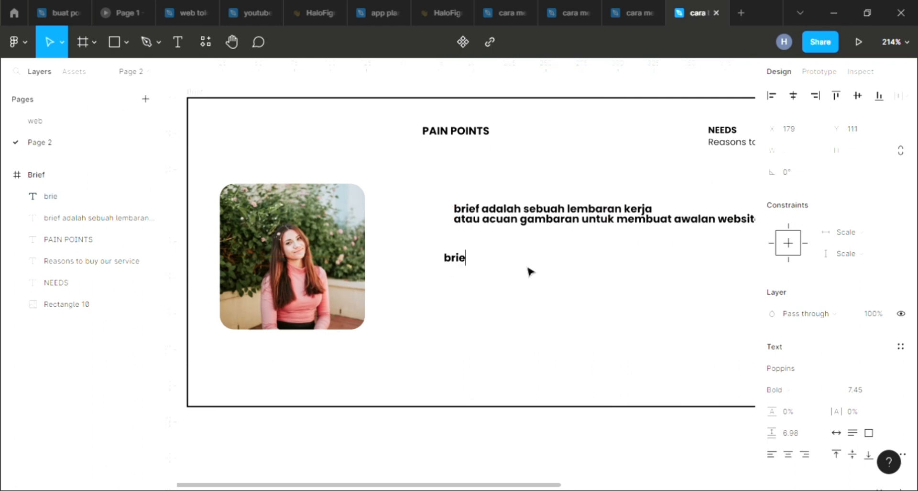
type("f terb")
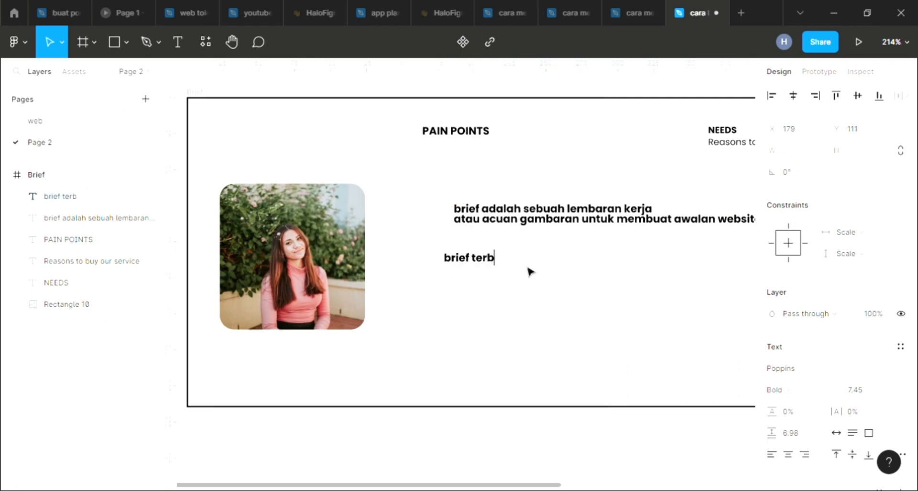
type("agi dyua")
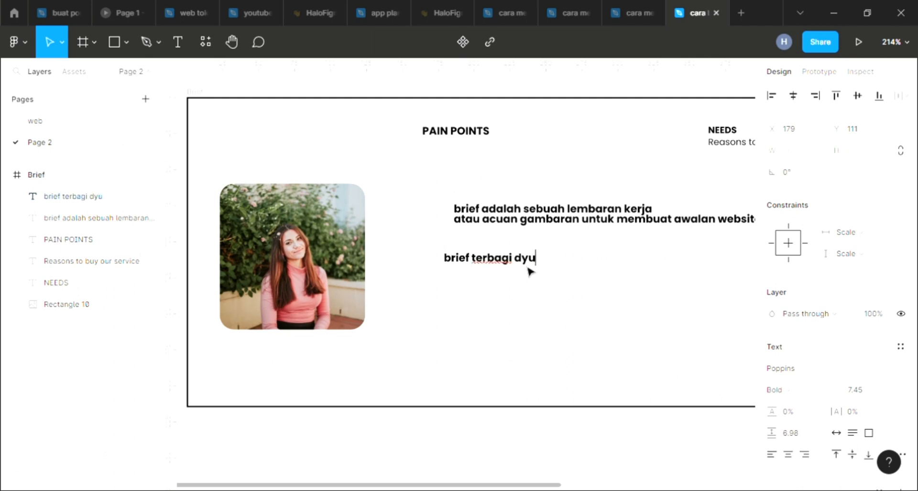
key("BackSpace")
key("BackSpace")
type("ua")
key("Return")
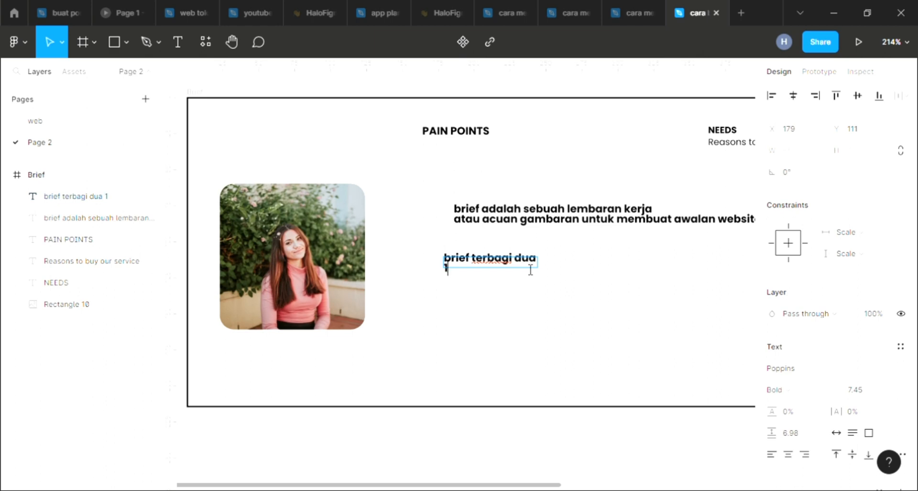
Write the first item on the second line as "1 brief dari kantor saat kalian bekerja di sebuah perusahaan"
type("1 brief d")
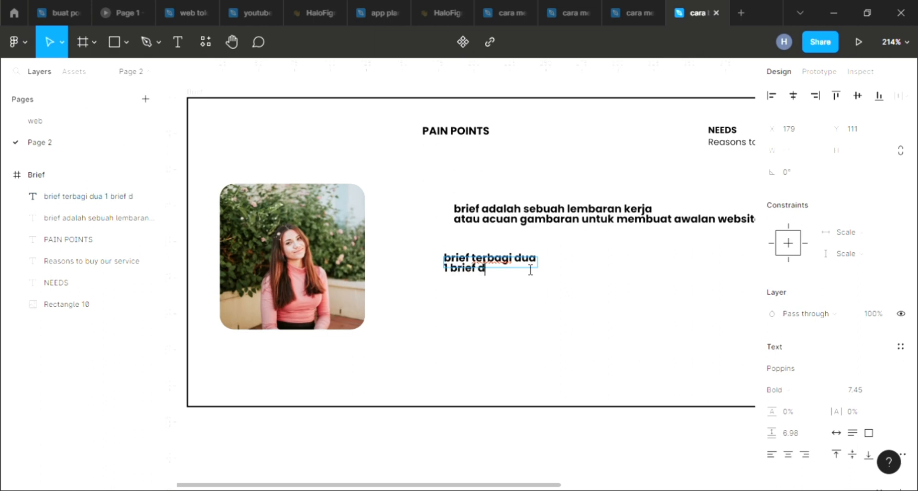
type("ari kant")
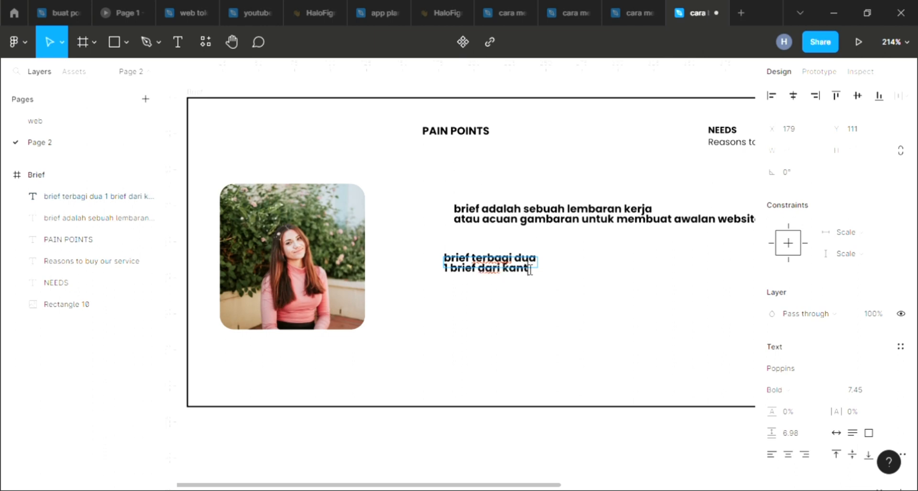
type("or saat")
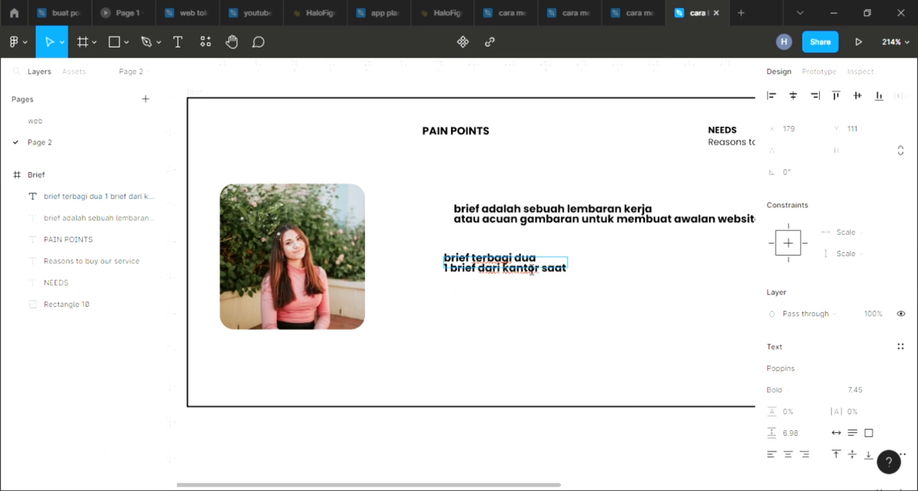
scroll(532, 270, "up", 5)
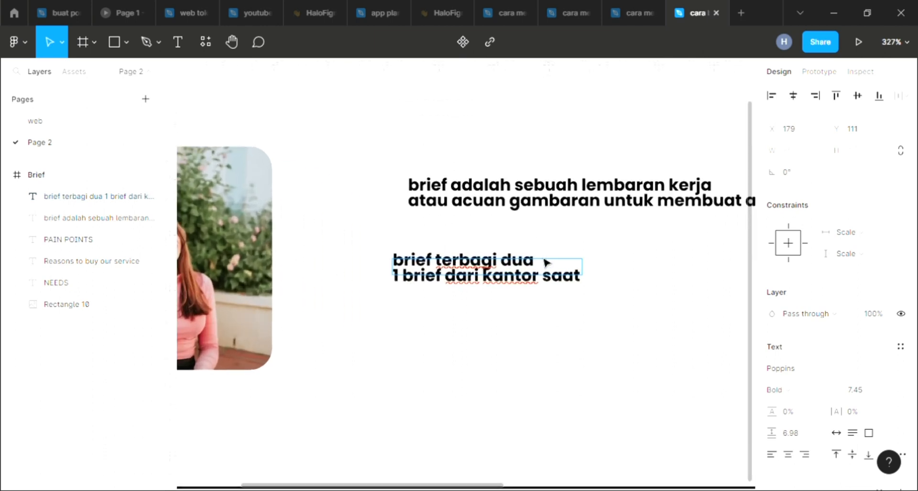
scroll(540, 264, "down", 2)
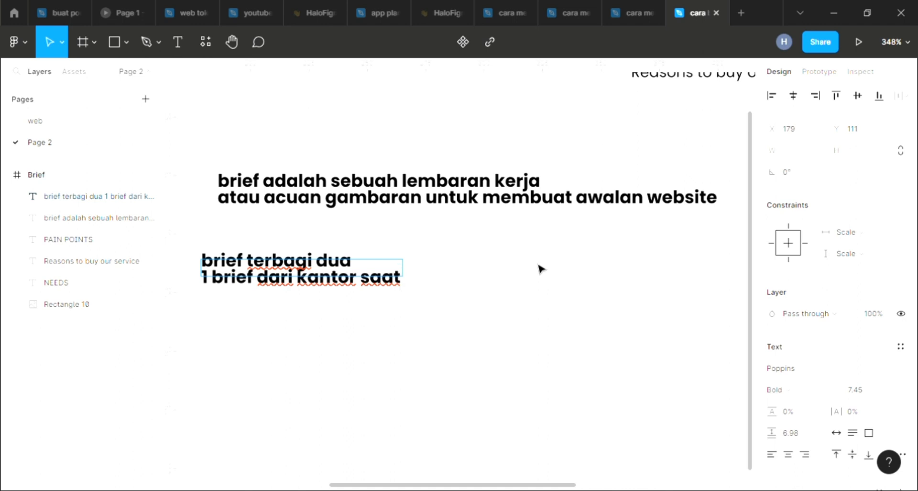
type("ka")
key("BackSpace")
key("BackSpace")
type("kalian")
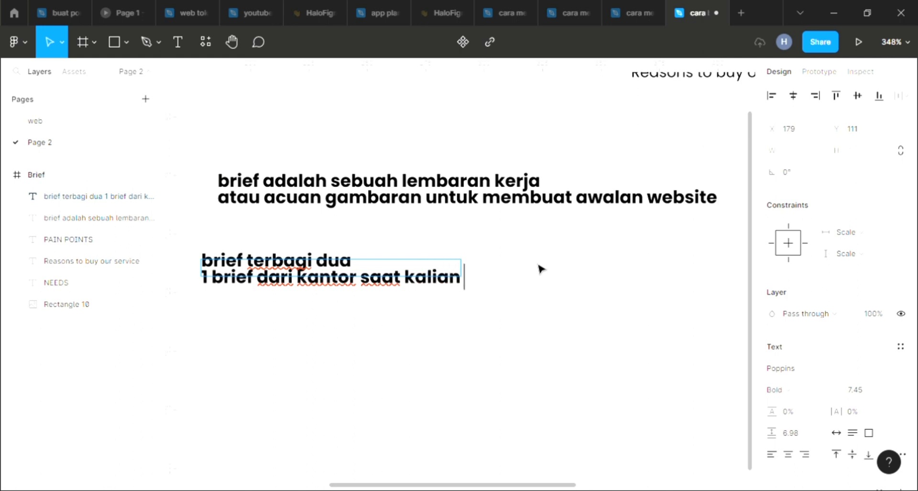
type(" bekerja di ")
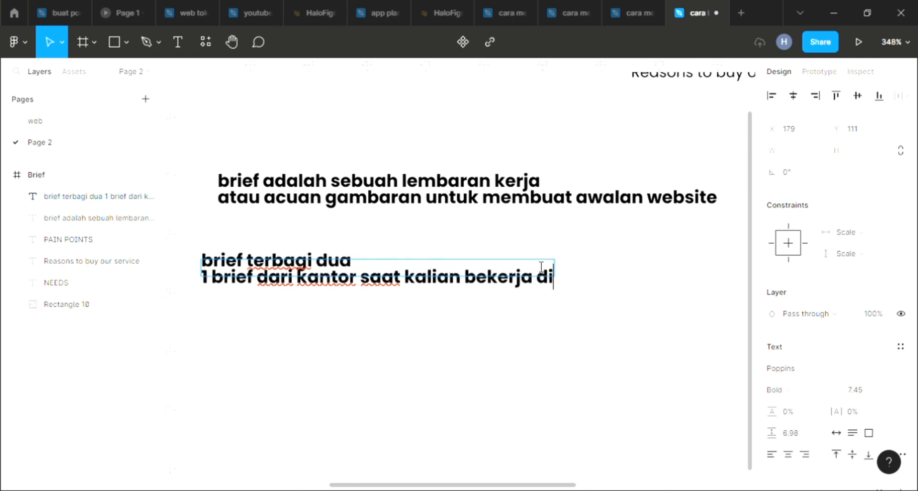
type("sebuah ")
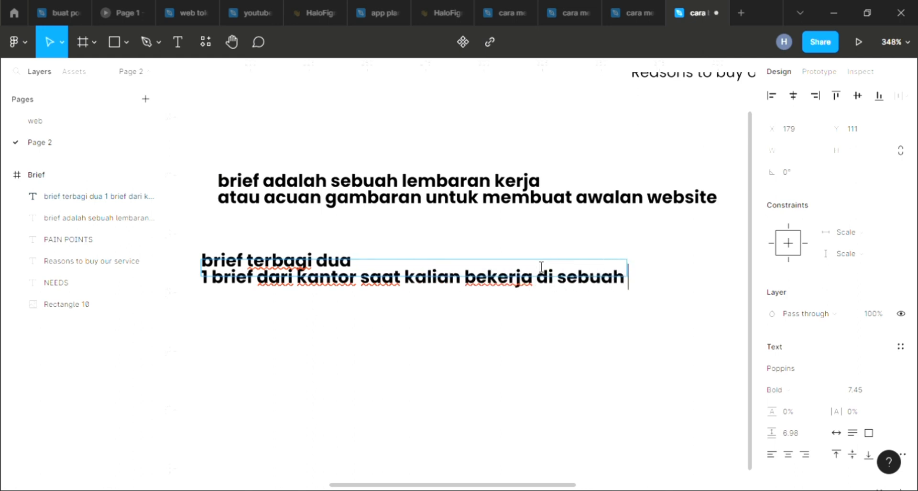
type("perusahaan")
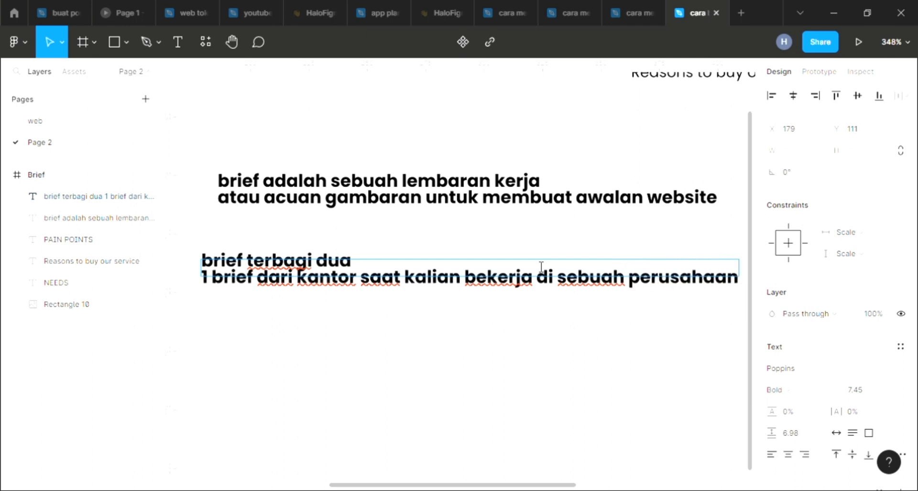
Begin a second item below a blank line with "2. brief dari klien saat kalian"
key("Return")
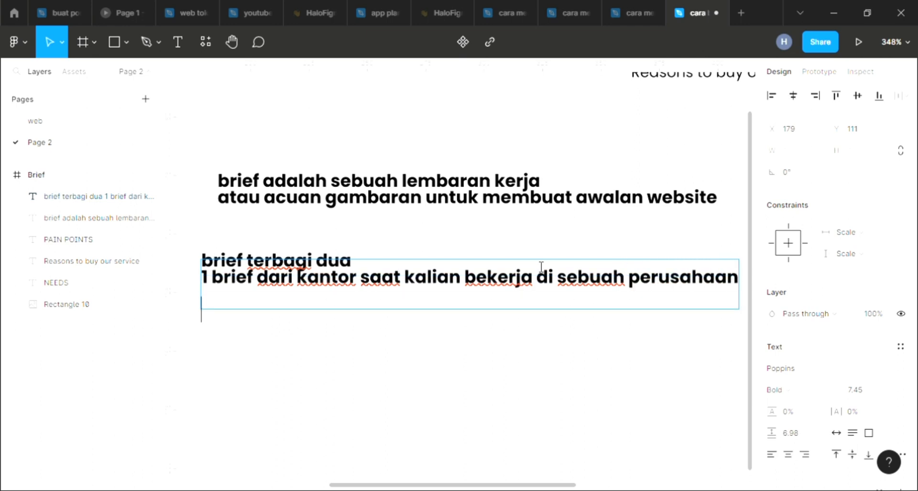
type("1")
key("BackSpace")
type("2")
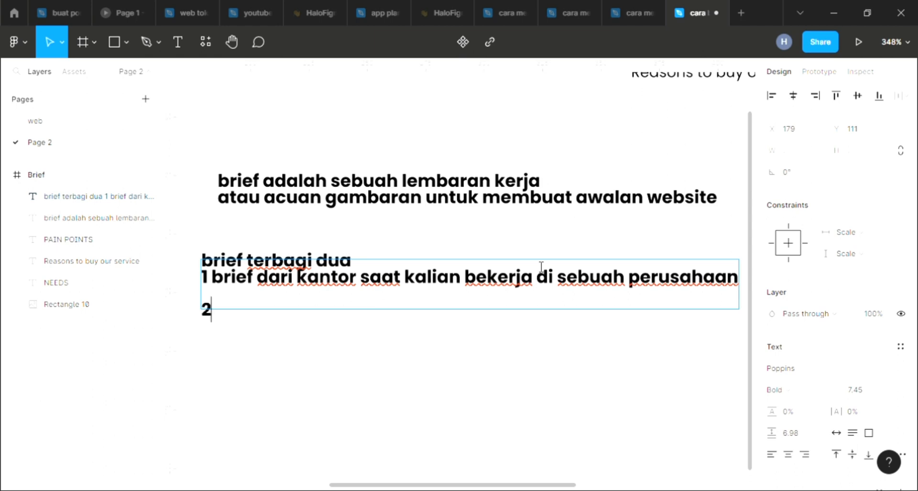
type(",.")
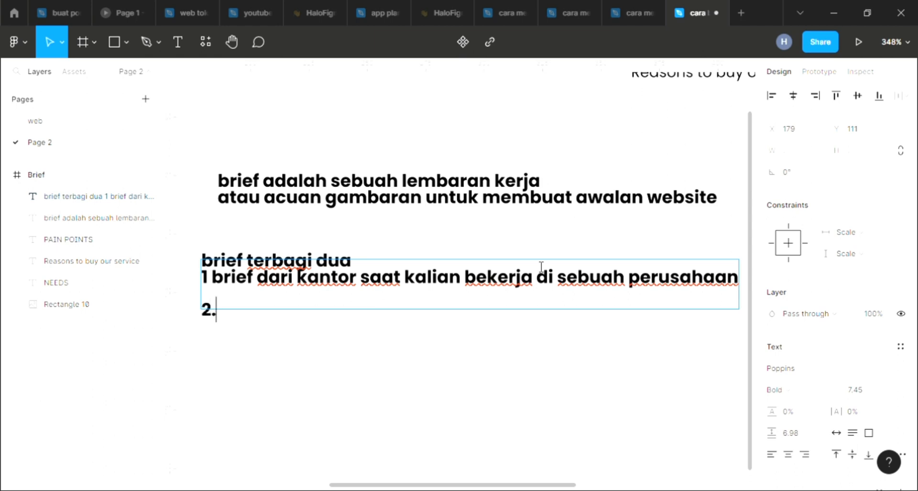
type(" brief da")
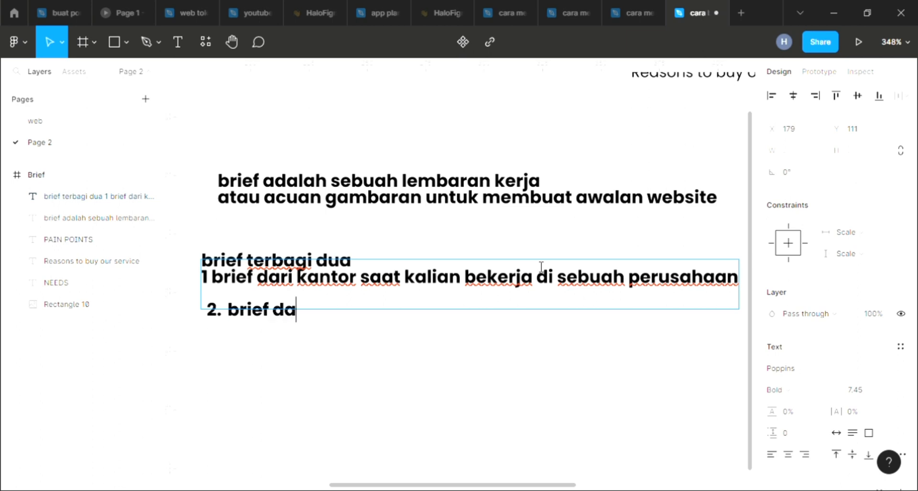
type("ri klien ")
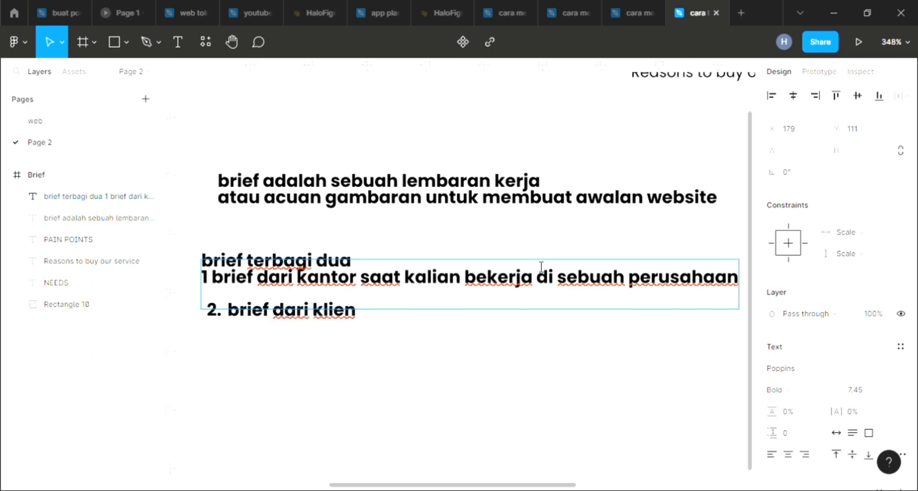
type("k")
key("BackSpace")
type("saat kalia")
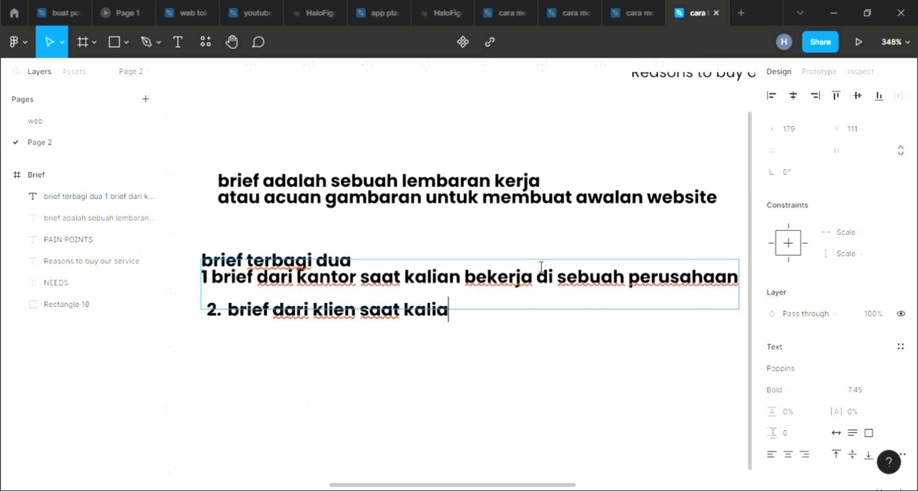
type("n ")
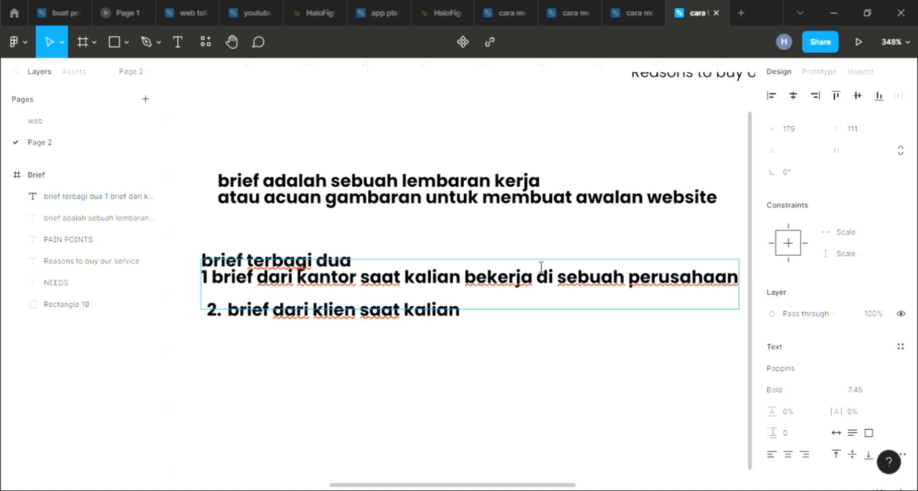
Complete the second item with "menjadi seorang pekerja freelance" and finish editing the text
type("menjasi")
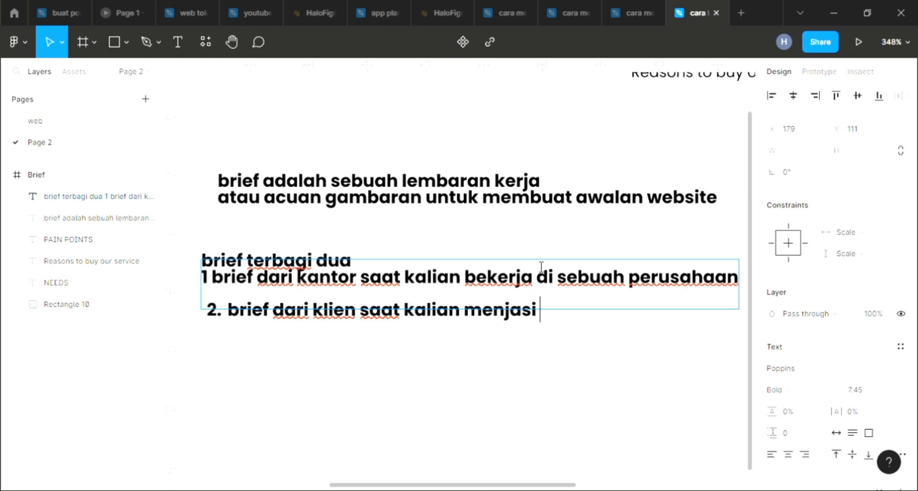
key("BackSpace")
key("BackSpace")
type("di seo")
key("BackSpace")
type("e")
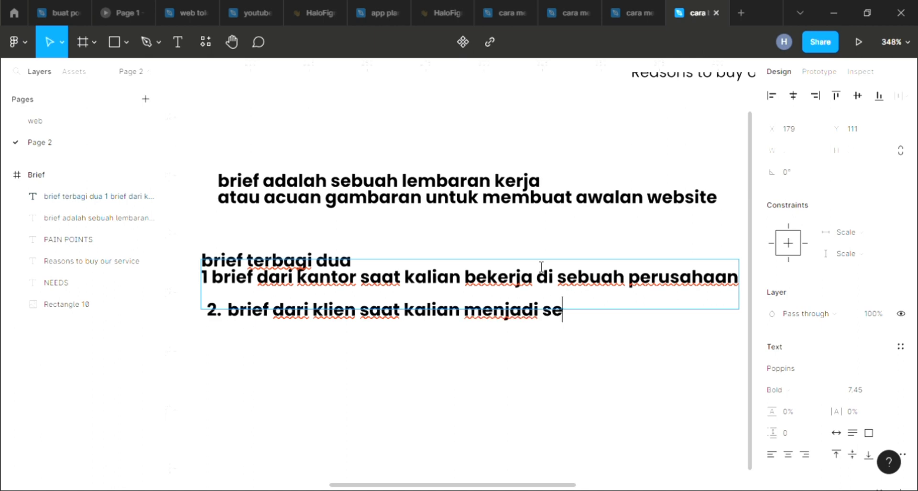
type("orang")
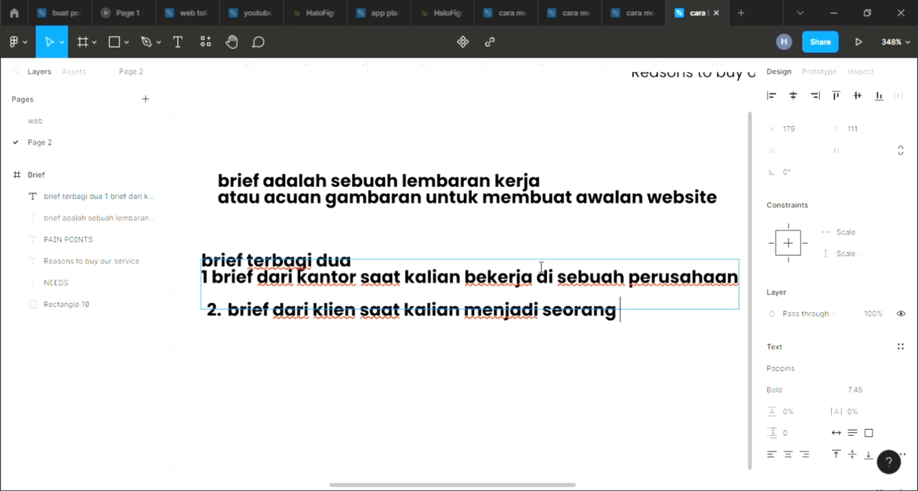
type(" pekerja ")
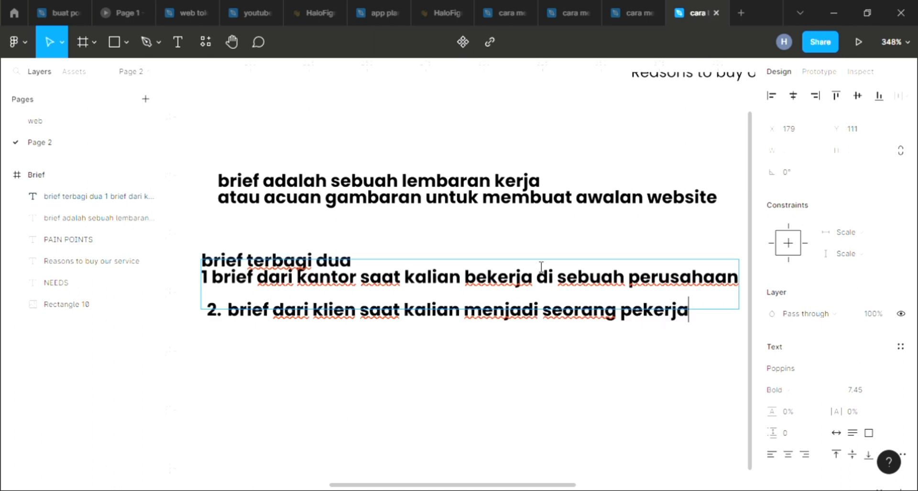
type("fre")
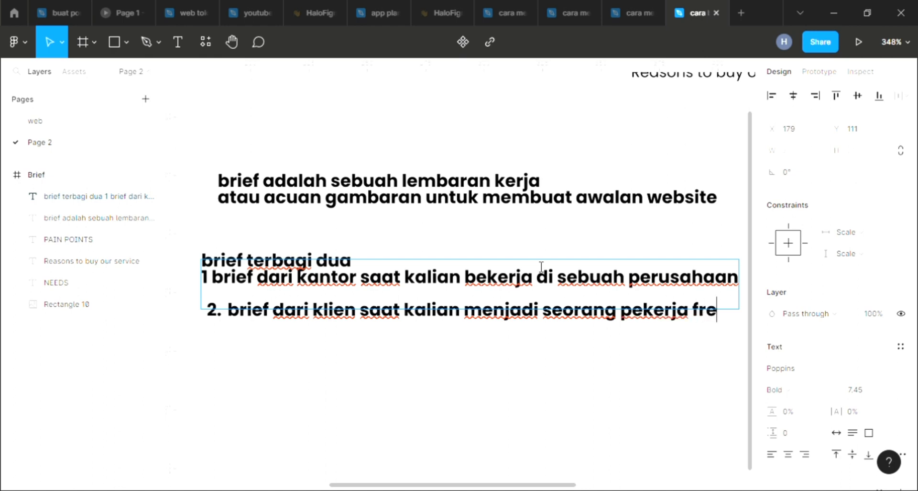
type("ela")
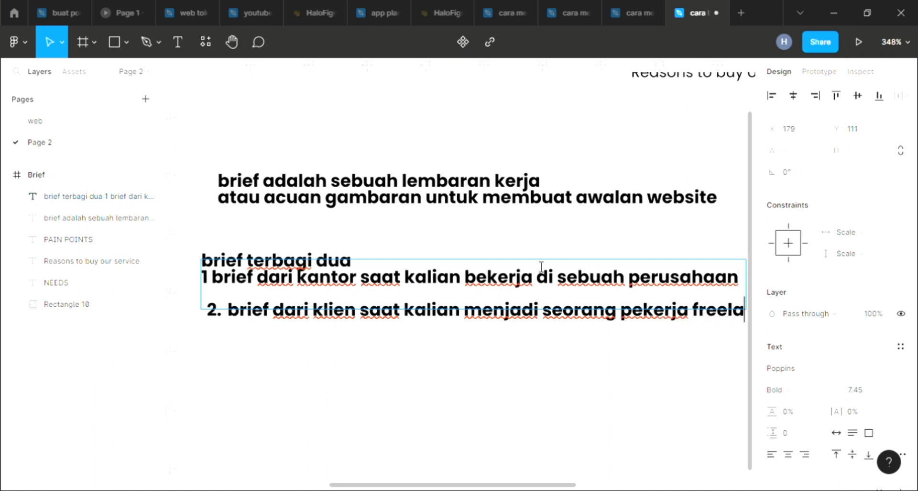
type("nce")
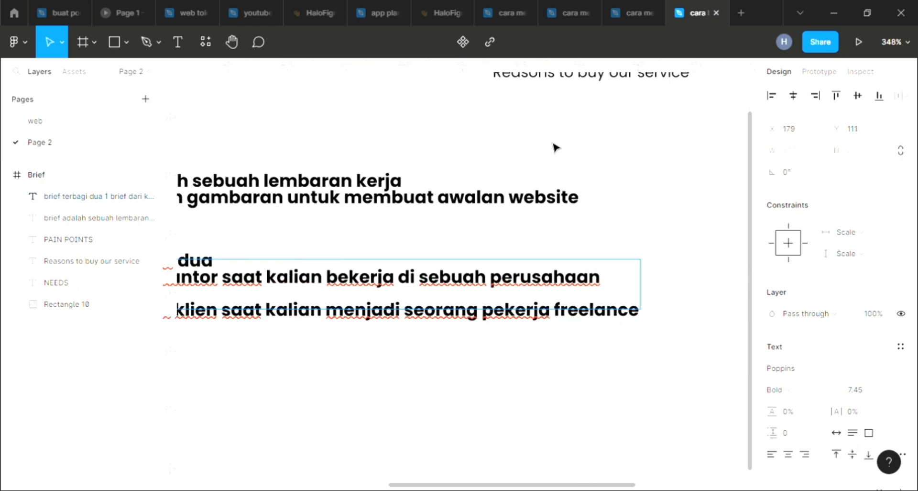
key("Escape")
Duplicate the PAIN POINTS heading and place the copy above the photo at X 42, Y 39
scroll(561, 367, "left", 3)
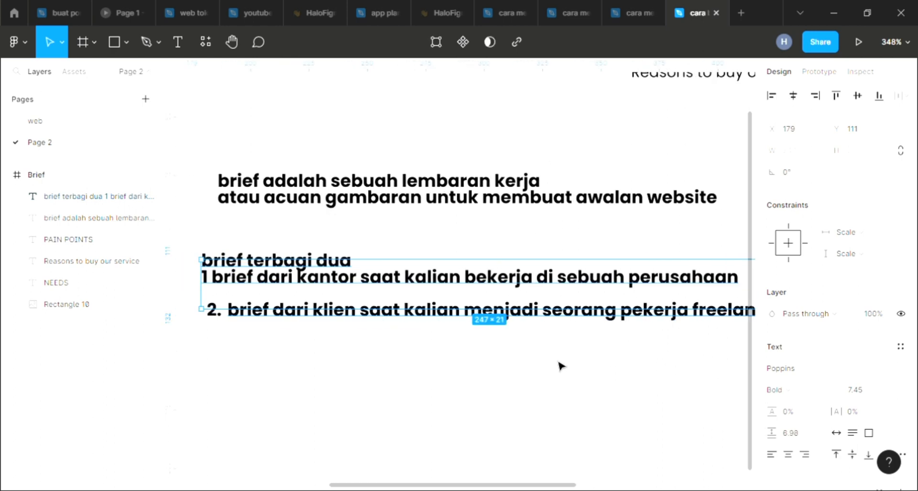
scroll(562, 368, "up", 1)
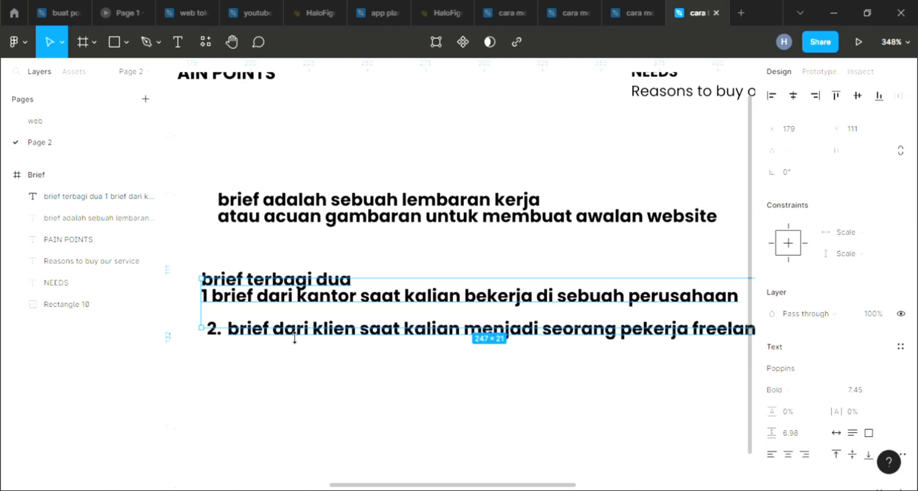
scroll(309, 238, "left", 5)
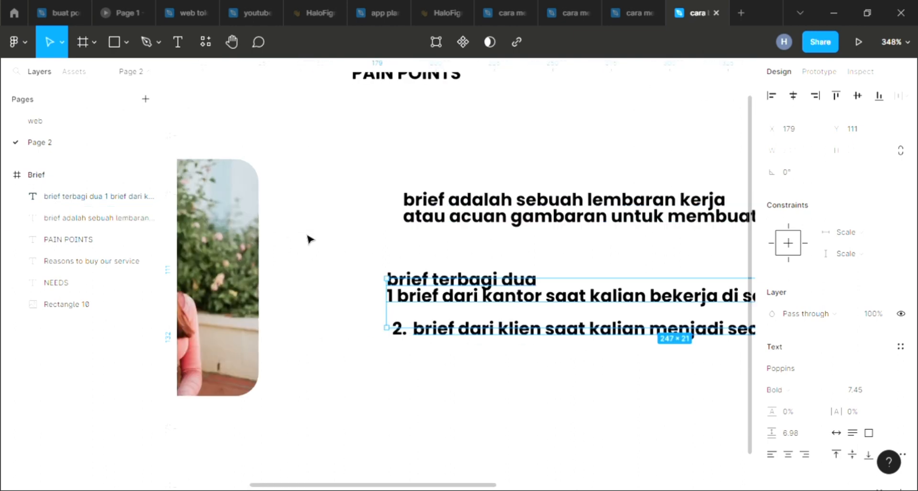
scroll(341, 330, "down", 3)
scroll(340, 331, "left", 2)
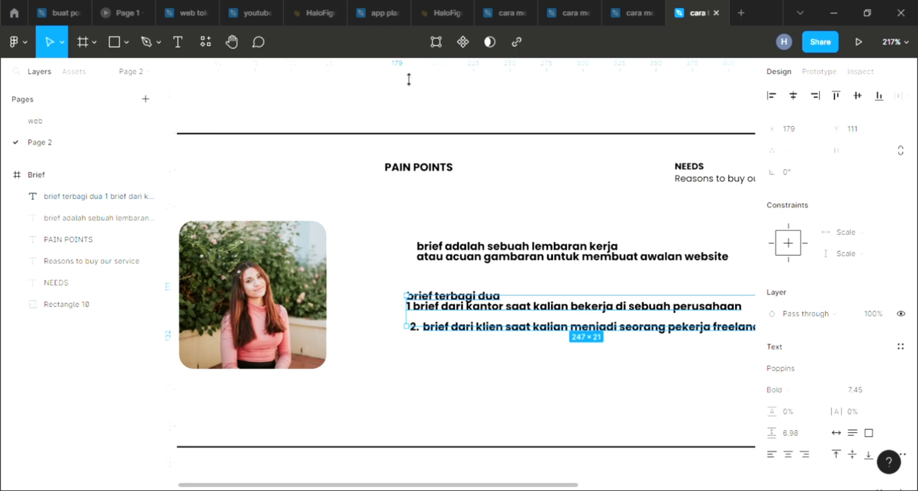
scroll(341, 196, "left", 1)
scroll(341, 196, "left", 1)
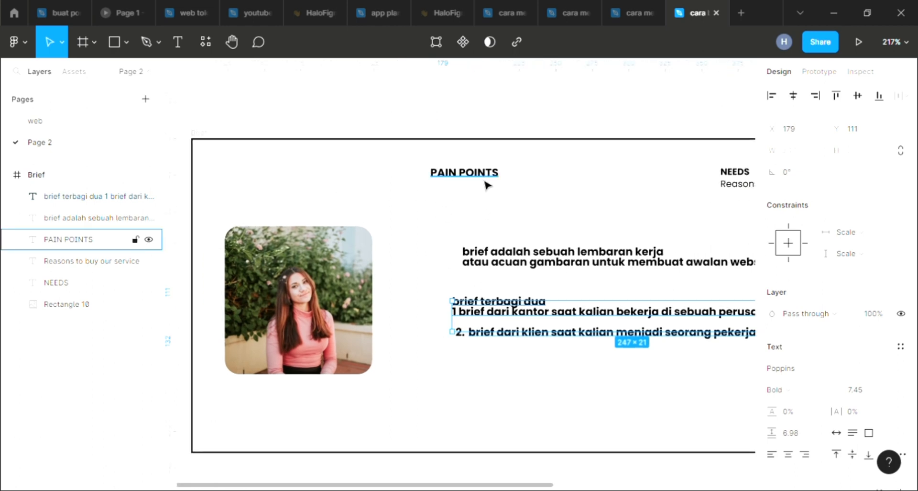
left_click(480, 182)
key("ctrl+d")
left_click_drag(481, 182, 303, 205)
Replace the copied heading above the photo with "website furniture" and deselect it
double_click(303, 205)
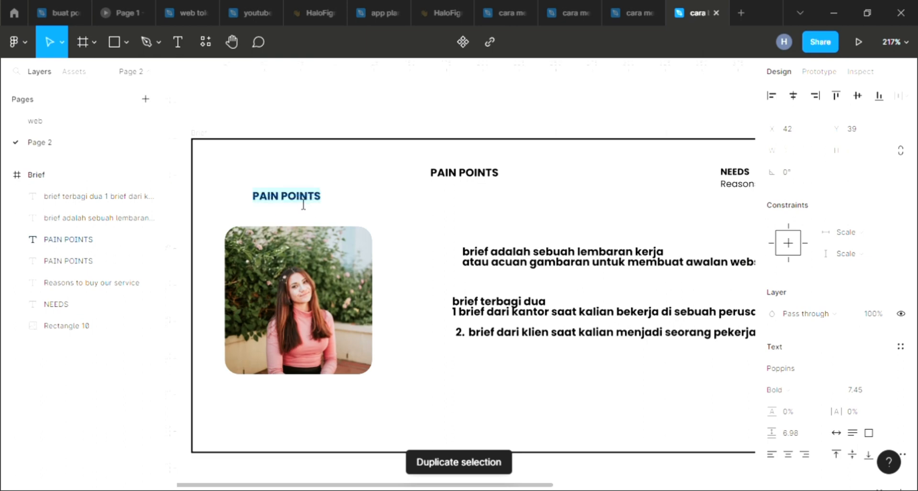
type("websire")
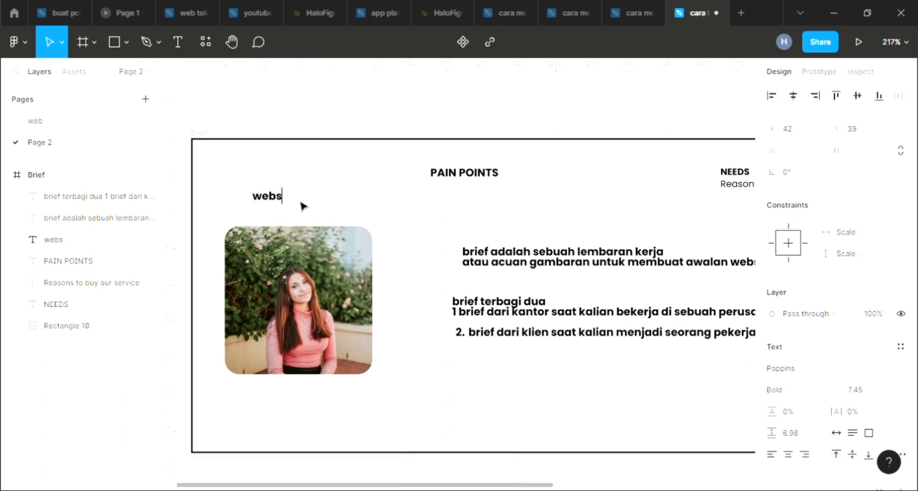
key("BackSpace")
key("BackSpace")
type("te furnitee")
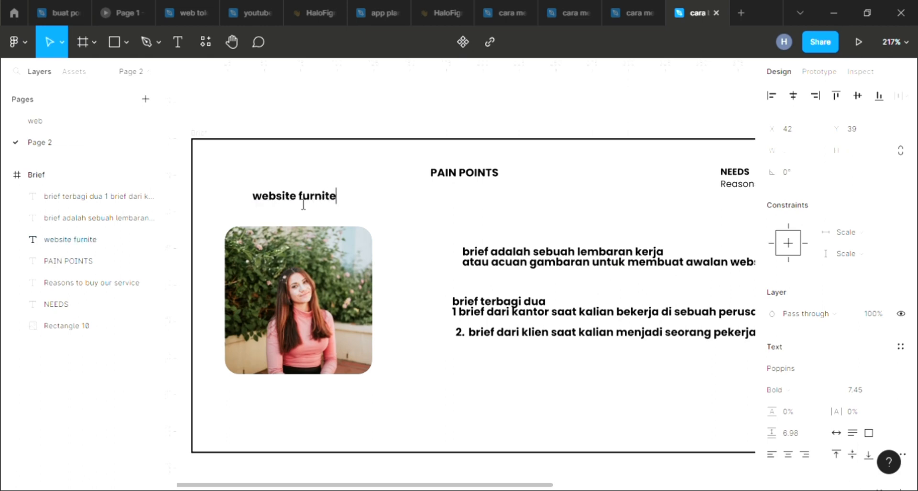
key("BackSpace")
key("BackSpace")
type("ure")
key("Escape")
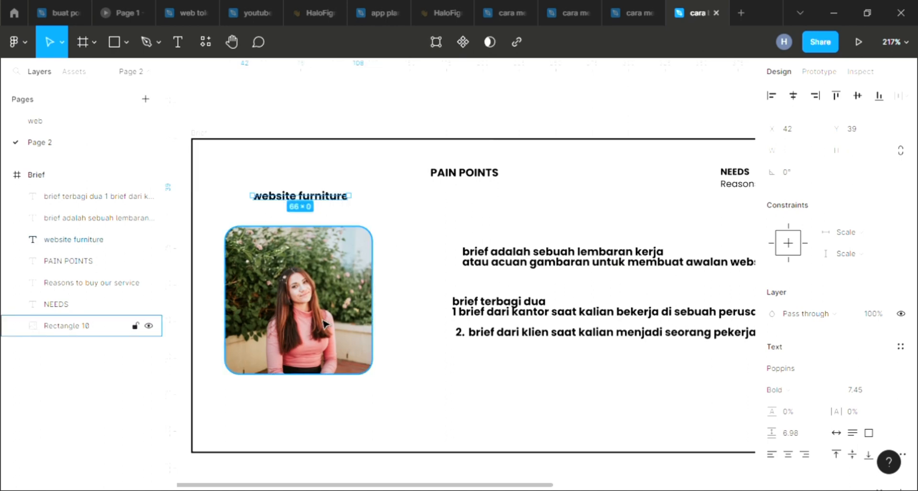
left_click(437, 439)
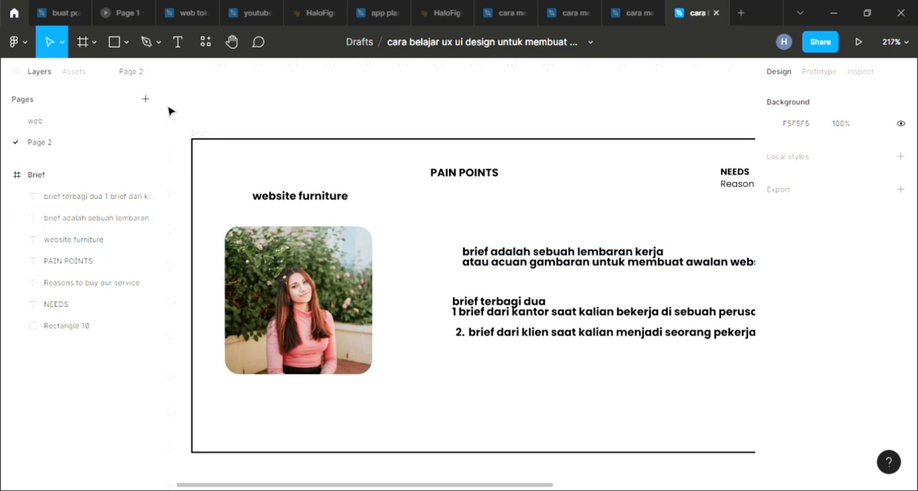
Examine the Brief frame's photo, its title and the text explaining the brief and its two types
scroll(525, 240, "right", 2)
scroll(504, 340, "down", 1)
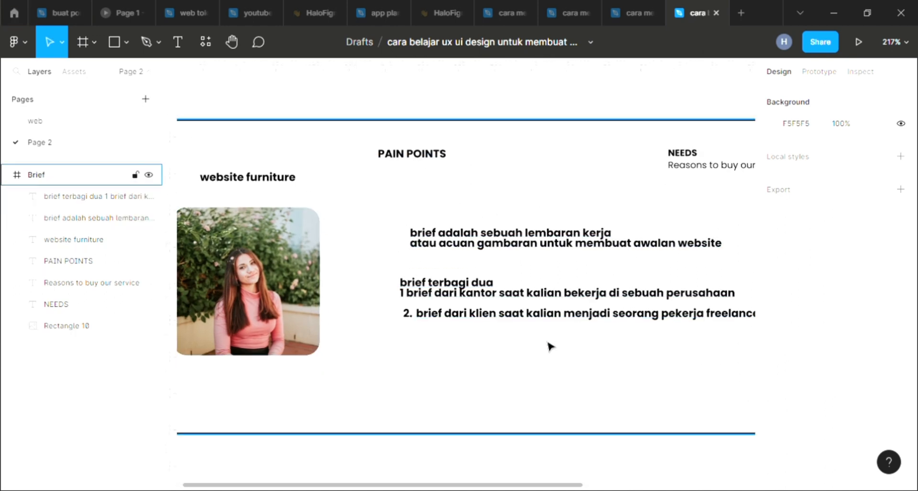
scroll(503, 340, "up", 3)
scroll(434, 326, "down", 2)
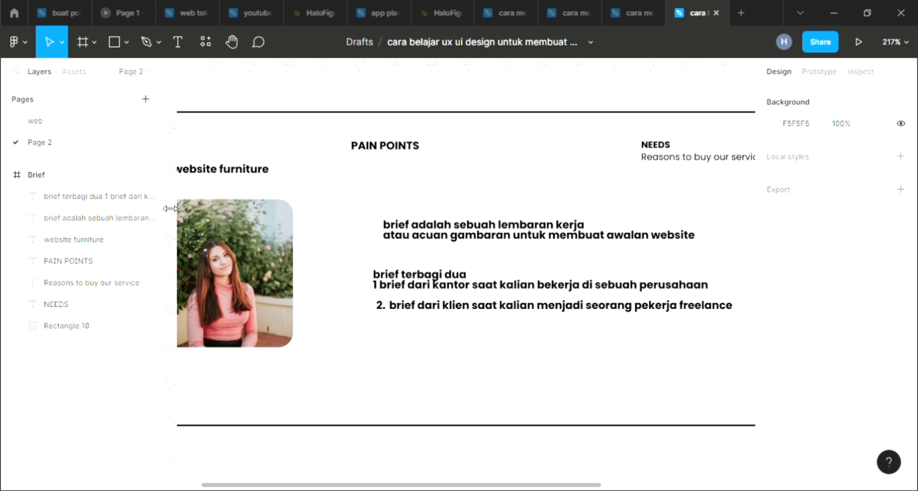
scroll(481, 272, "left", 5)
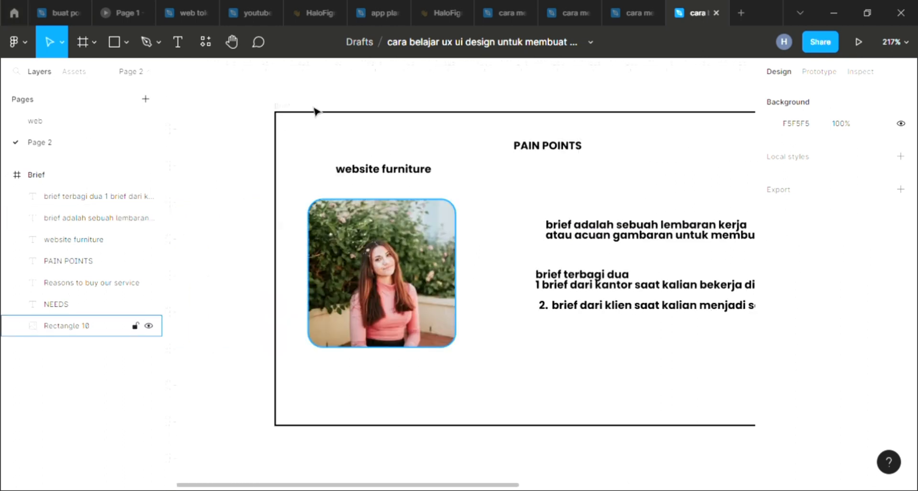
scroll(545, 343, "up", 3)
scroll(546, 344, "down", 2)
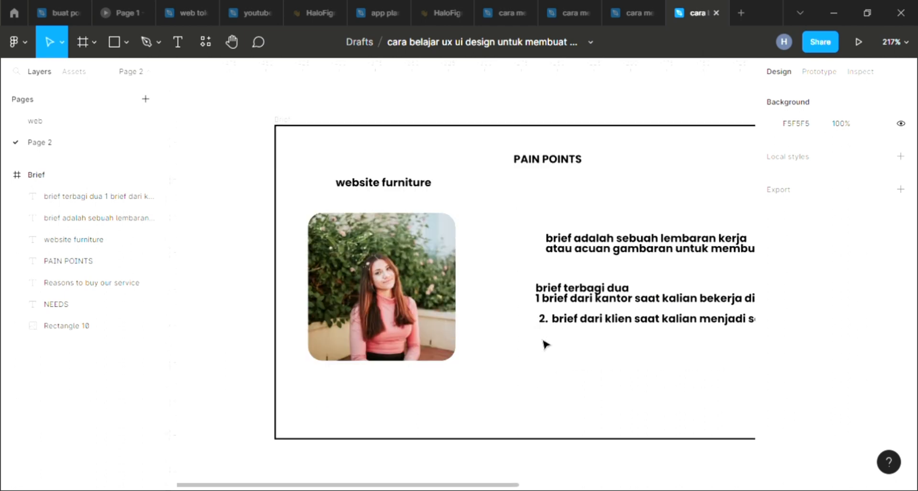
scroll(447, 287, "up", 3)
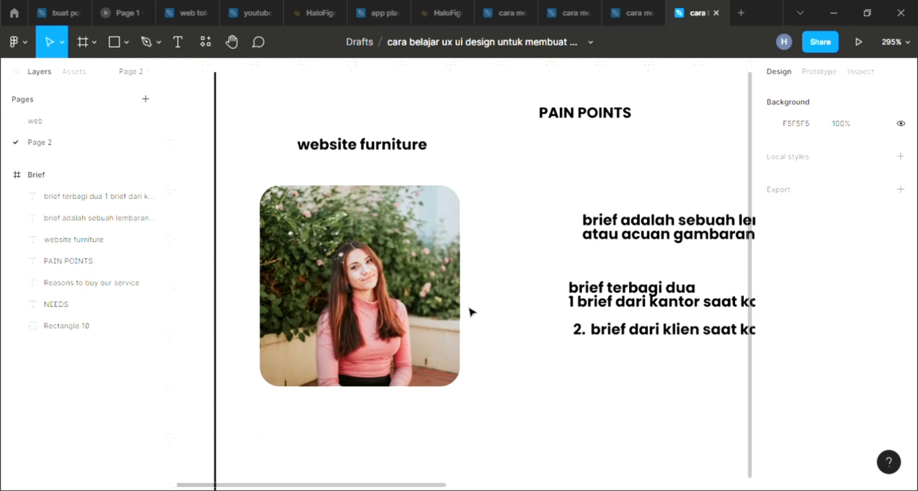
scroll(524, 390, "right", 5)
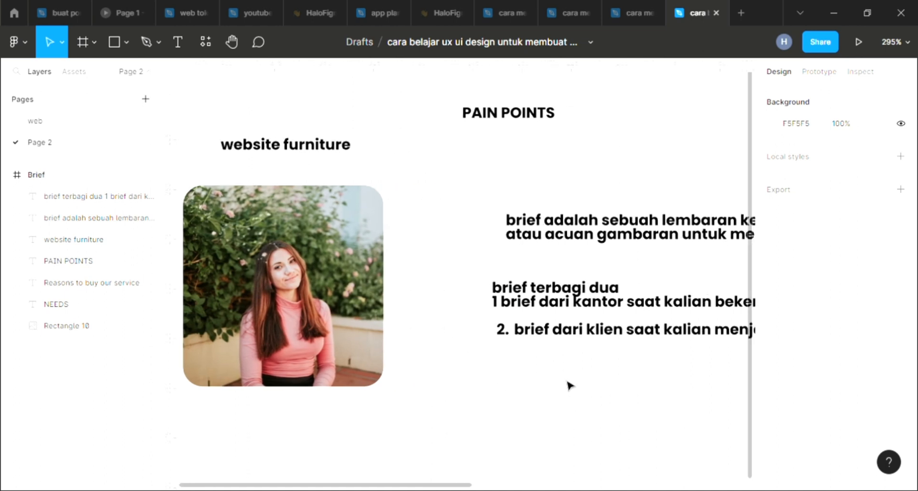
scroll(491, 348, "down", 2)
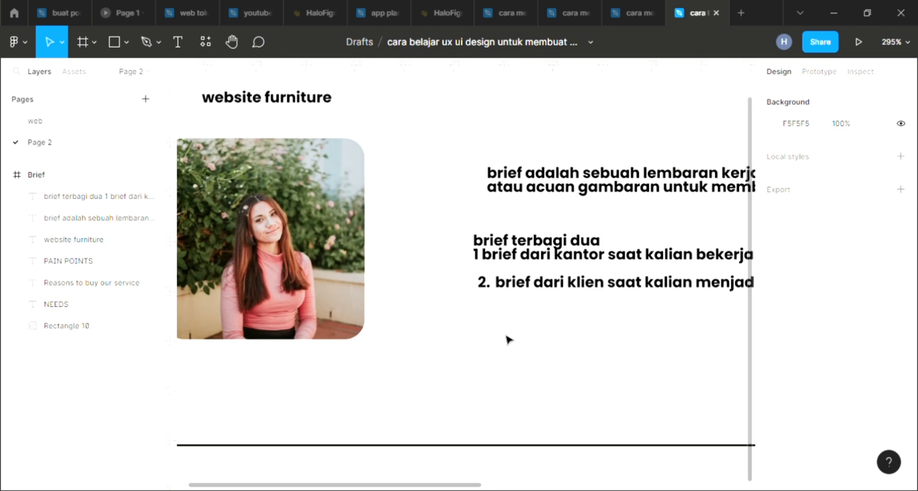
scroll(506, 336, "down", 3)
scroll(504, 334, "up", 2)
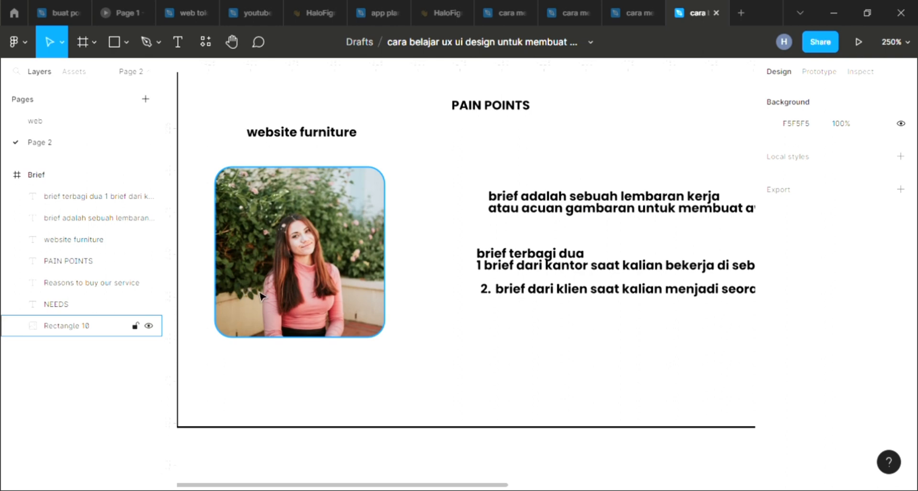
scroll(325, 318, "right", 1)
scroll(491, 328, "right", 10)
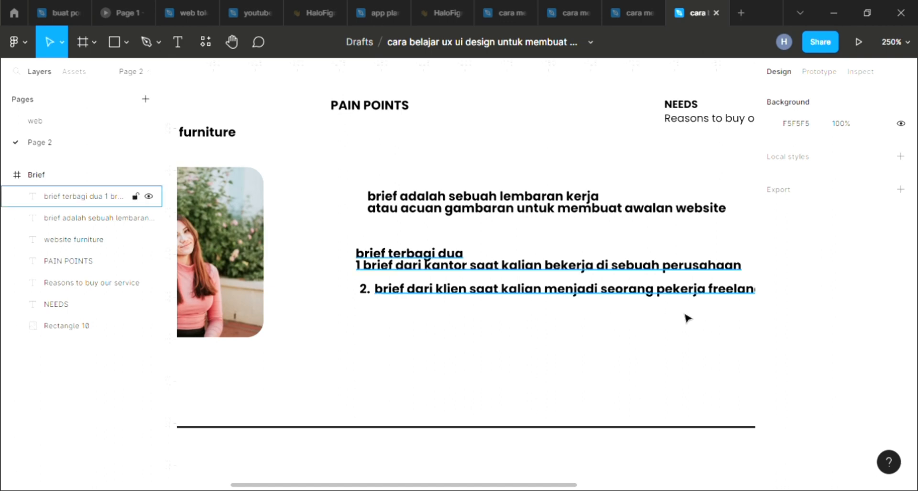
scroll(712, 314, "right", 3)
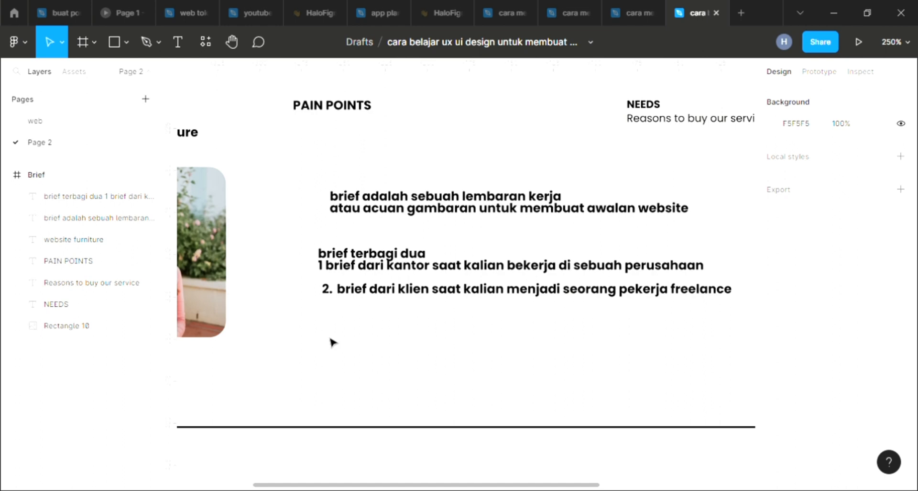
scroll(332, 342, "down", 1)
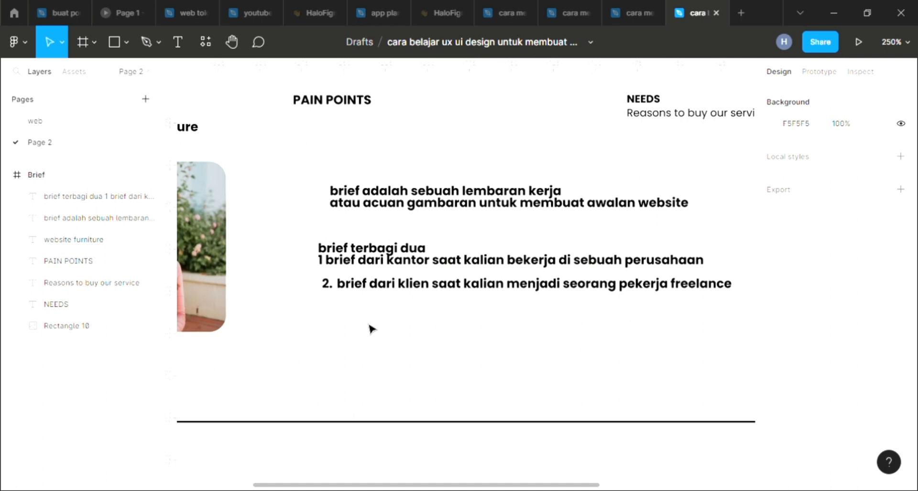
scroll(375, 324, "down", 2)
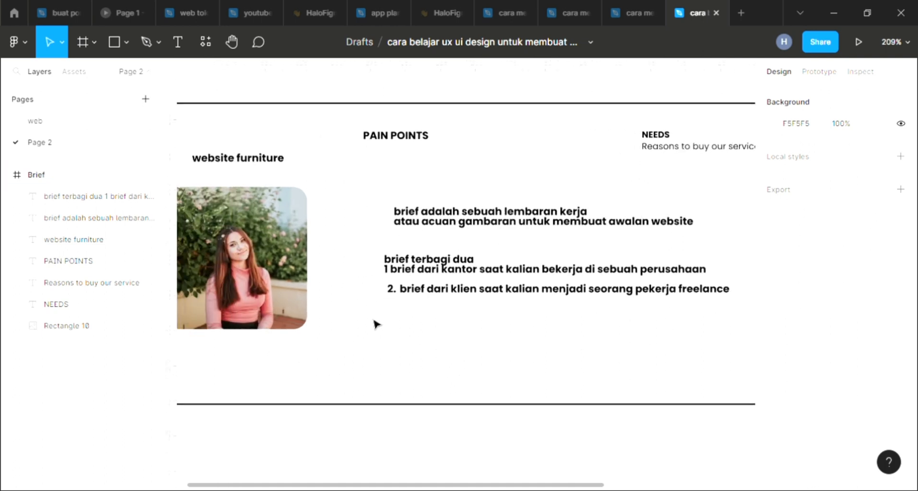
scroll(375, 324, "left", 1)
left_click(251, 321)
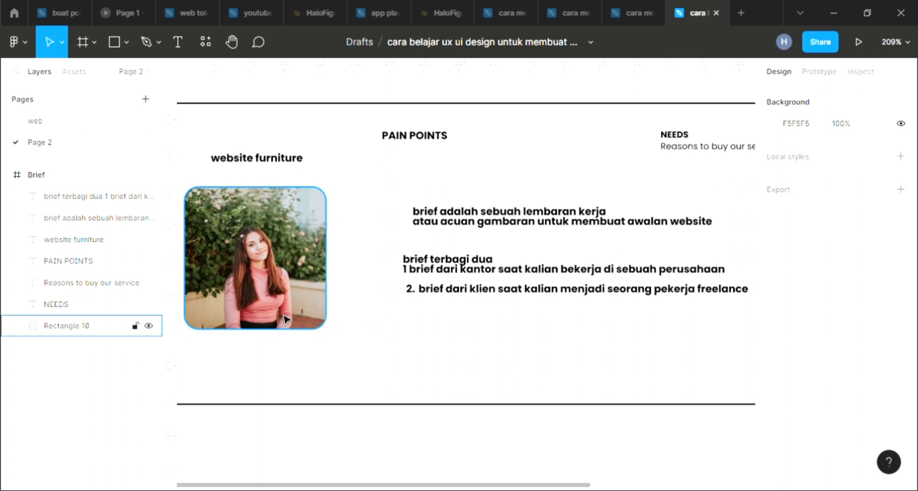
key("Escape")
scroll(284, 319, "up", 3)
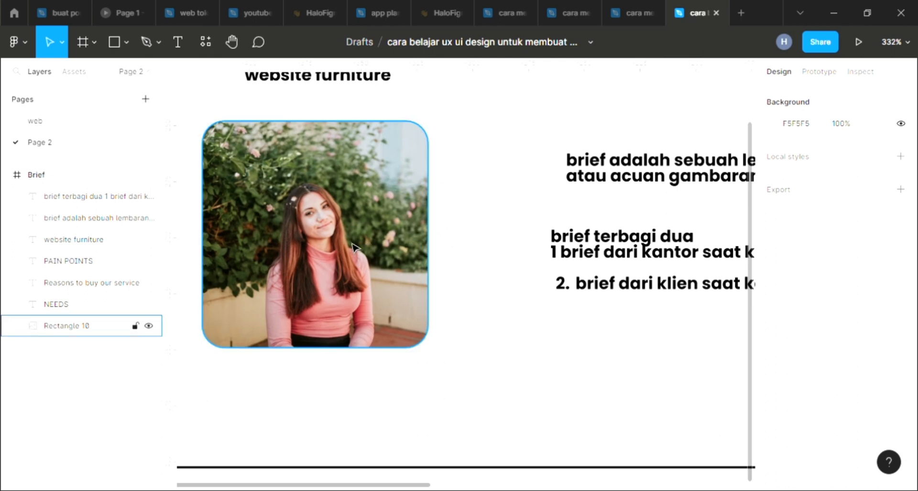
scroll(387, 297, "left", 2)
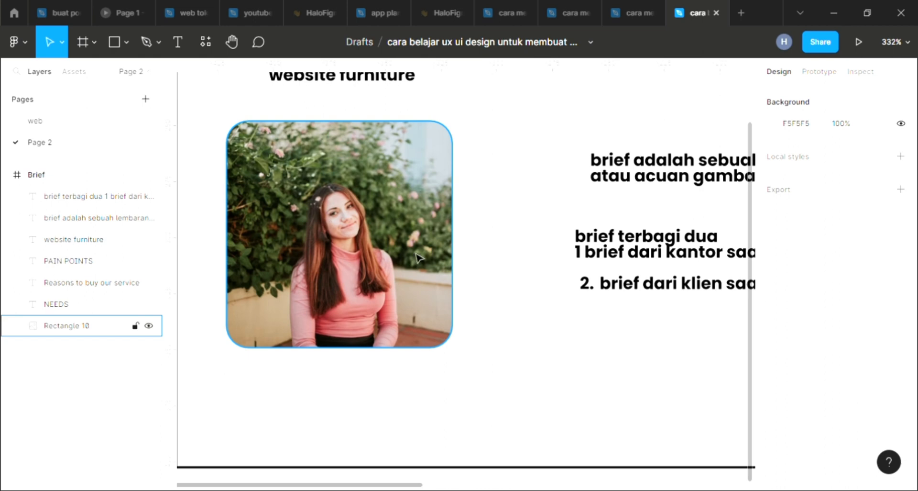
scroll(382, 244, "right", 2)
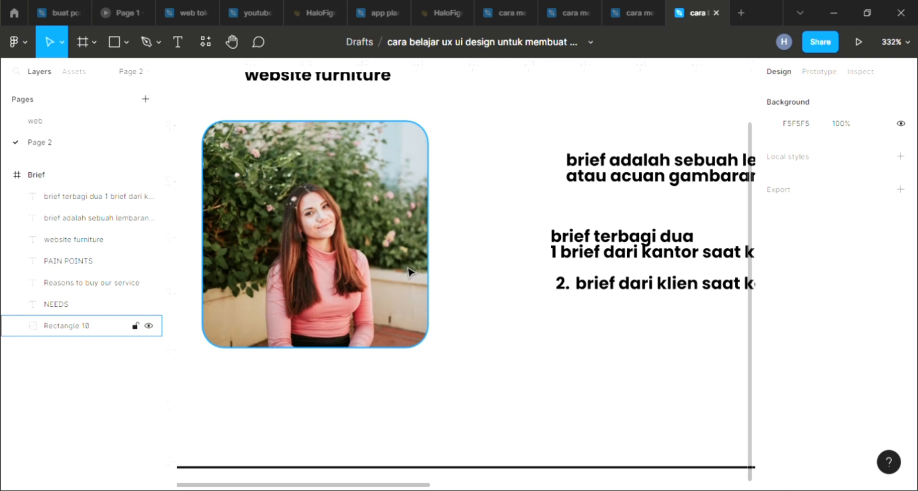
Delete the two explanatory text blocks about the brief and its two types beside the photo
scroll(408, 272, "down", 6)
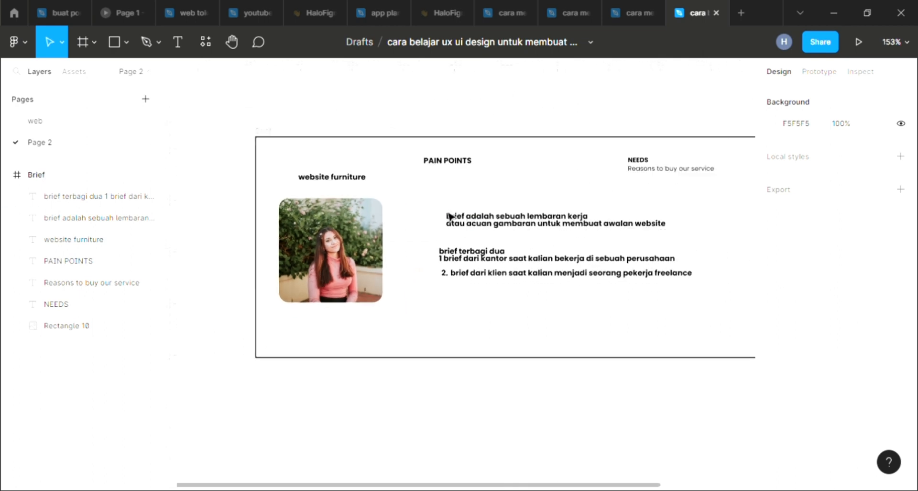
scroll(449, 216, "up", 2)
left_click_drag(431, 210, 538, 300)
key("Delete")
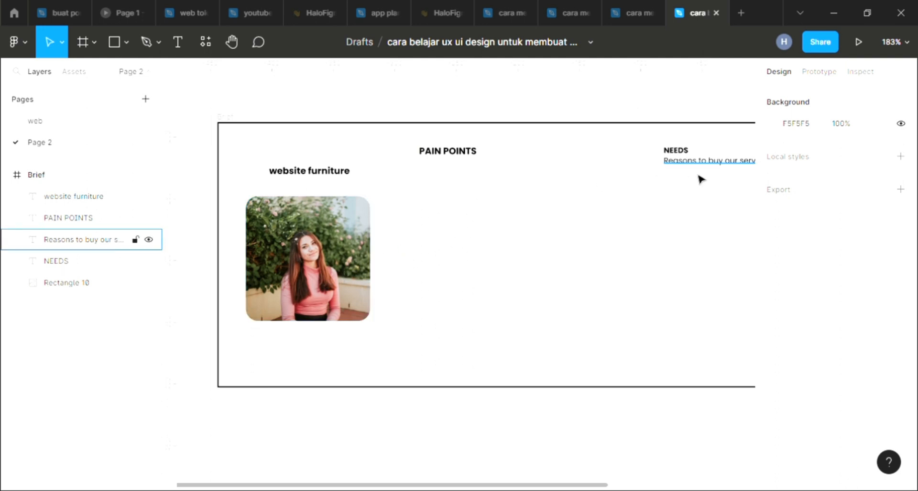
scroll(699, 179, "right", 1)
scroll(671, 170, "up", 2)
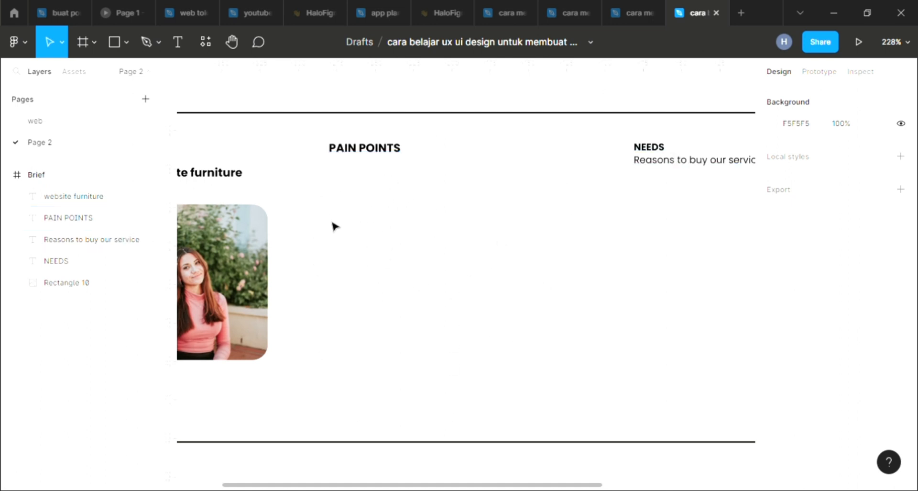
scroll(334, 227, "left", 4)
scroll(519, 164, "right", 2)
scroll(519, 164, "down", 1)
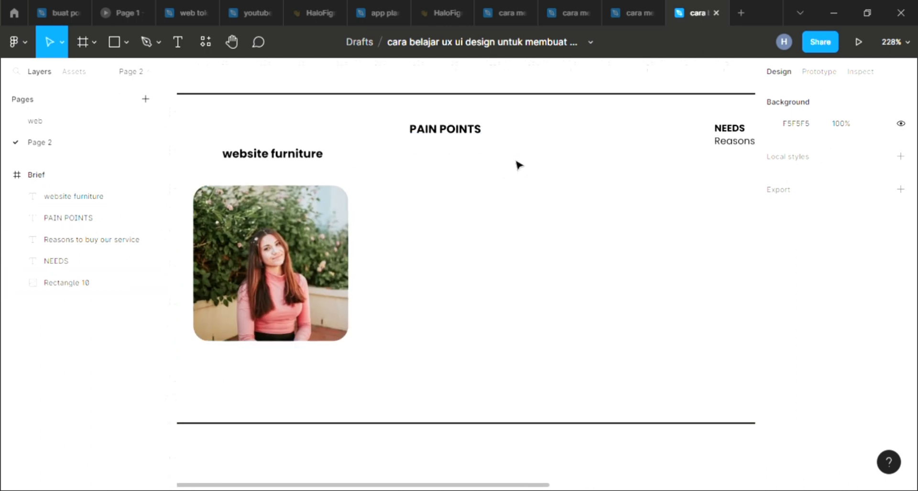
scroll(478, 160, "right", 1)
left_click(423, 136)
left_click_drag(422, 136, 442, 153)
left_click(445, 180)
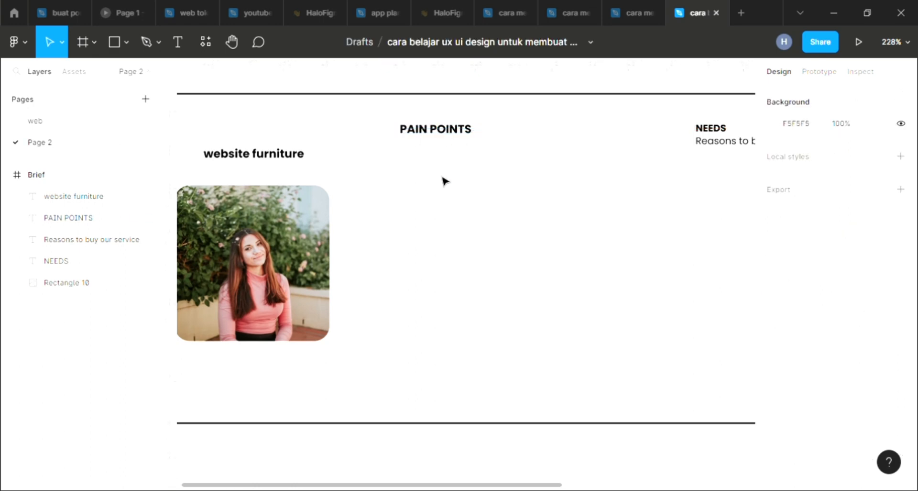
Duplicate the "Reasons to buy our service" text and place the copy below the PAIN POINTS heading at X 151, Y 47
scroll(636, 195, "right", 4)
left_click(582, 148)
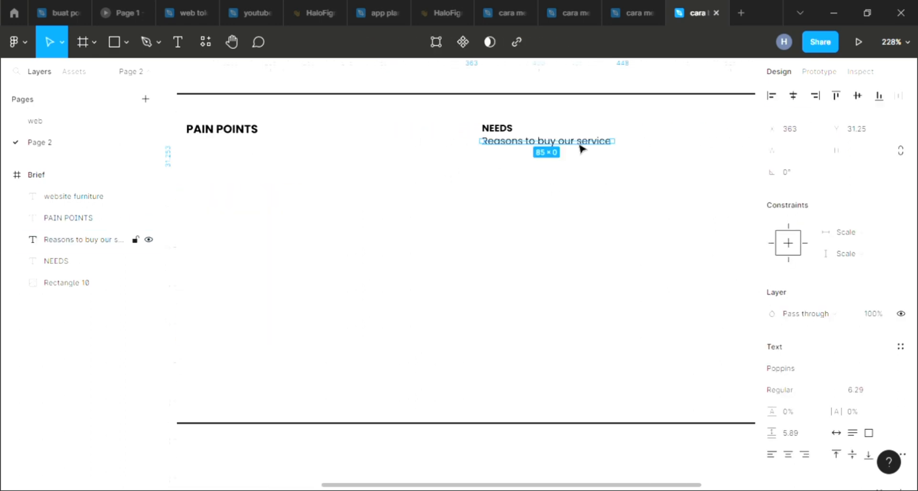
key("ctrl+d")
left_click_drag(582, 149, 259, 191)
scroll(259, 190, "left", 4)
left_click_drag(450, 147, 443, 174)
Replace the copied text below PAIN POINTS with "membuat website yang menarik" and "dan kekinian" on a second line
double_click(443, 173)
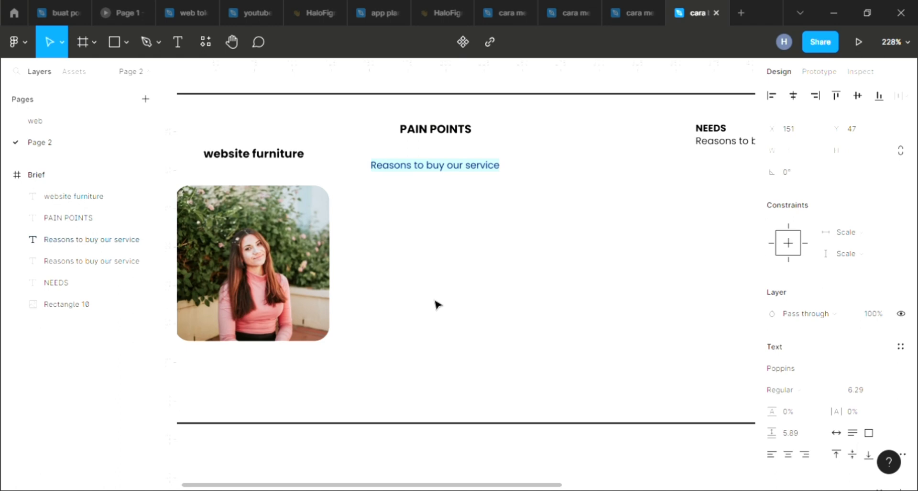
scroll(409, 242, "up", 2)
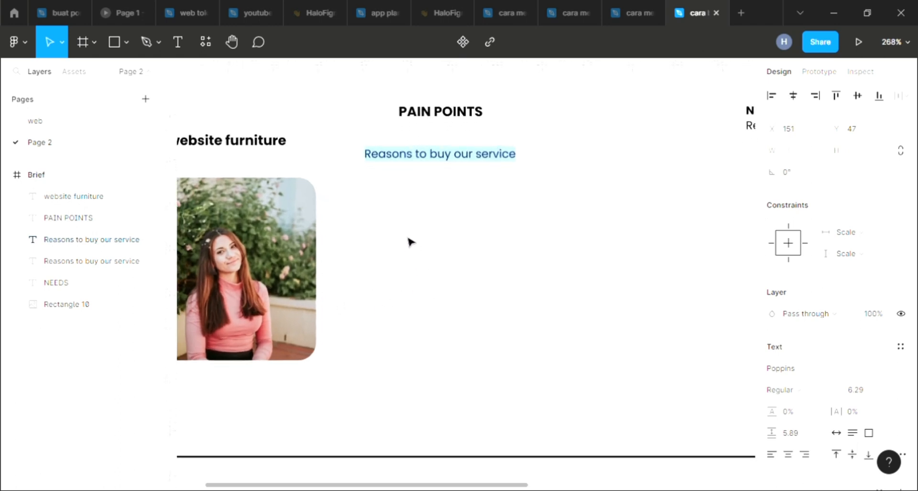
scroll(431, 225, "left", 3)
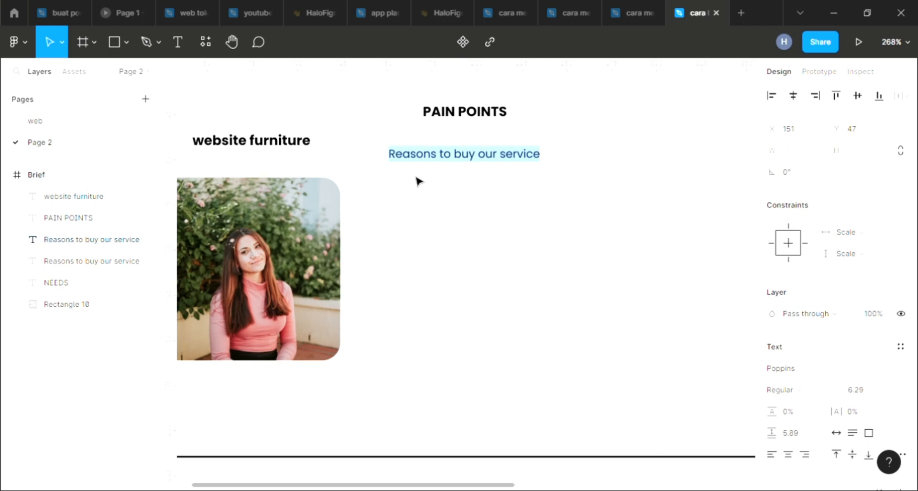
left_click(457, 159)
double_click(457, 159)
type("membua")
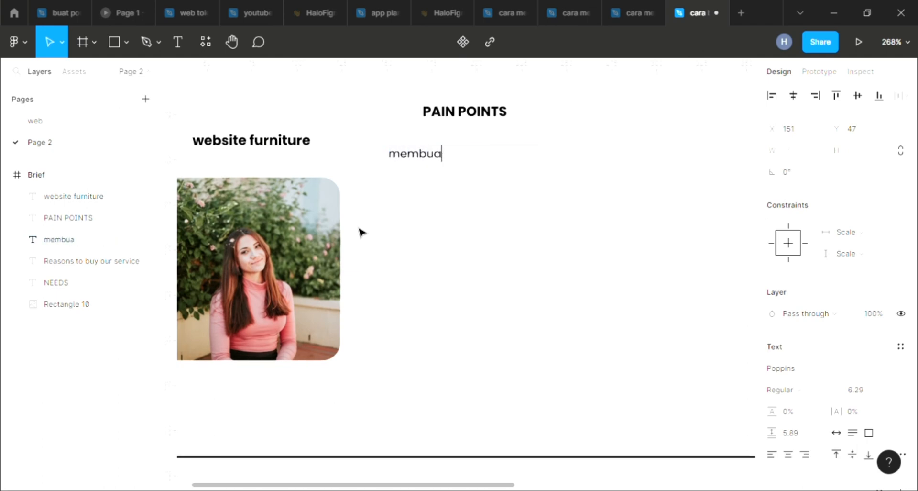
type("t web")
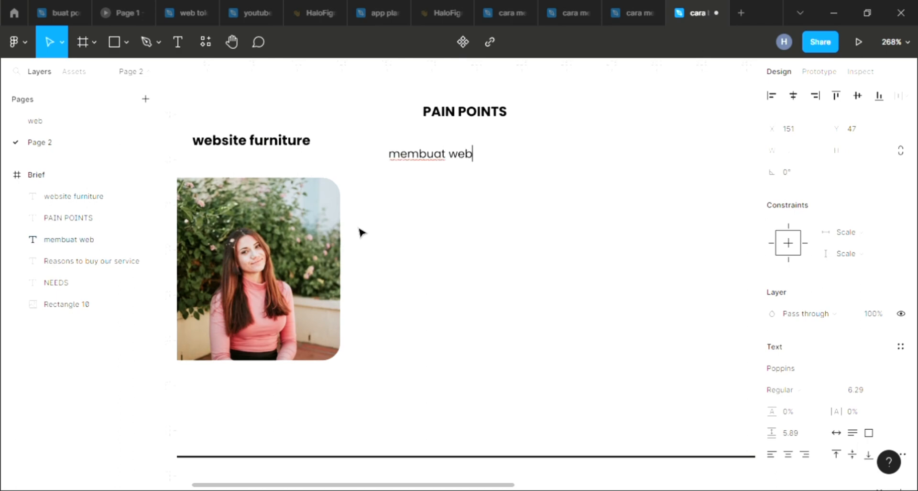
type("site ya")
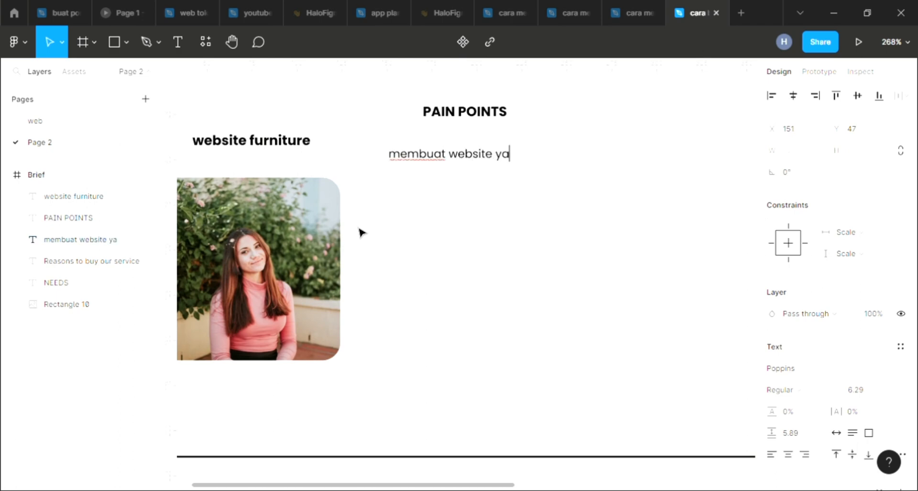
type("ng menarik")
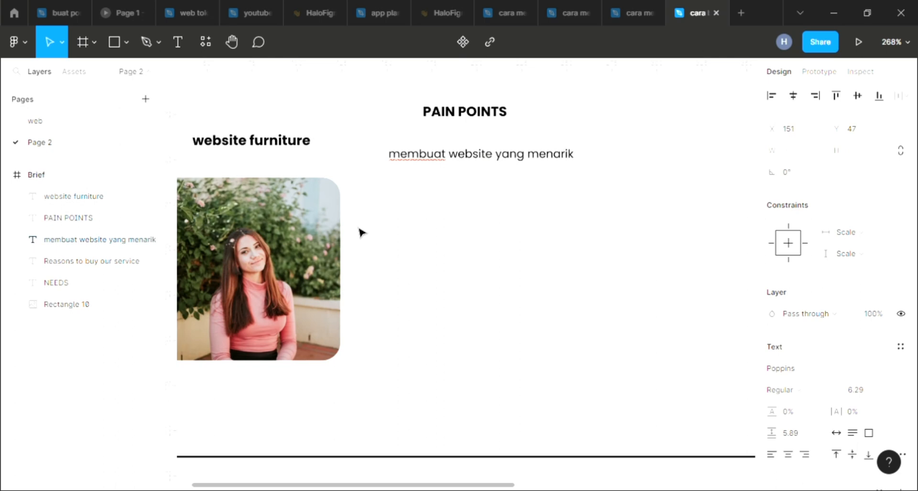
key("Return")
type("da")
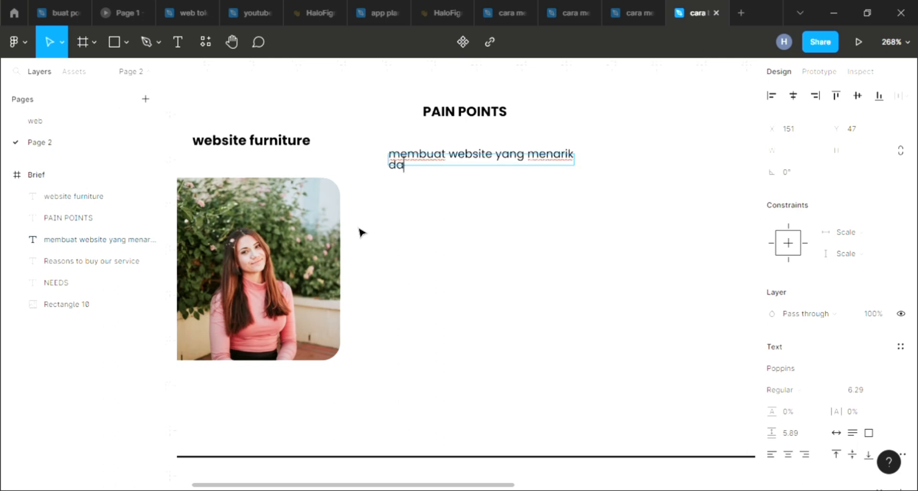
type("n kekinian")
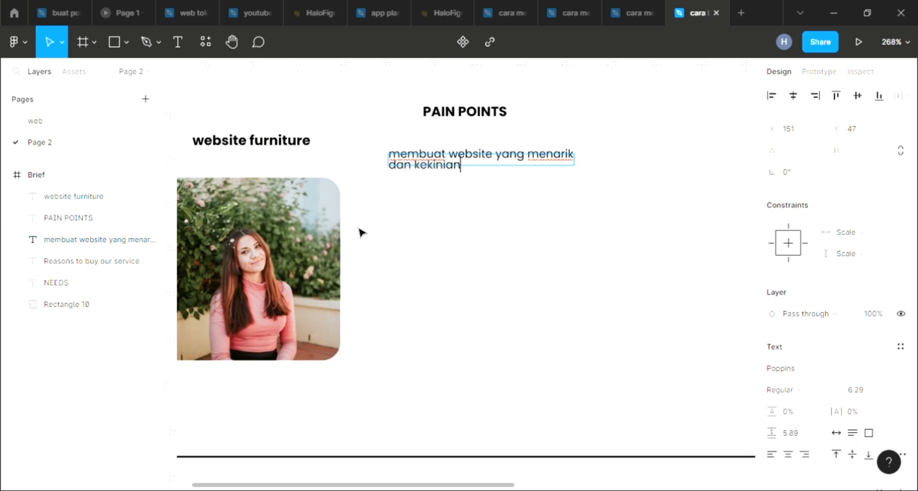
Add a period as a bullet mark before "membuat website yang menarik" and finish editing the text
key("Up")
key("Left")
key("Left")
key("Left")
key("Left")
key("Left")
key("Left")
key("Left")
key("Left")
key("Left")
key("Left")
type("1.")
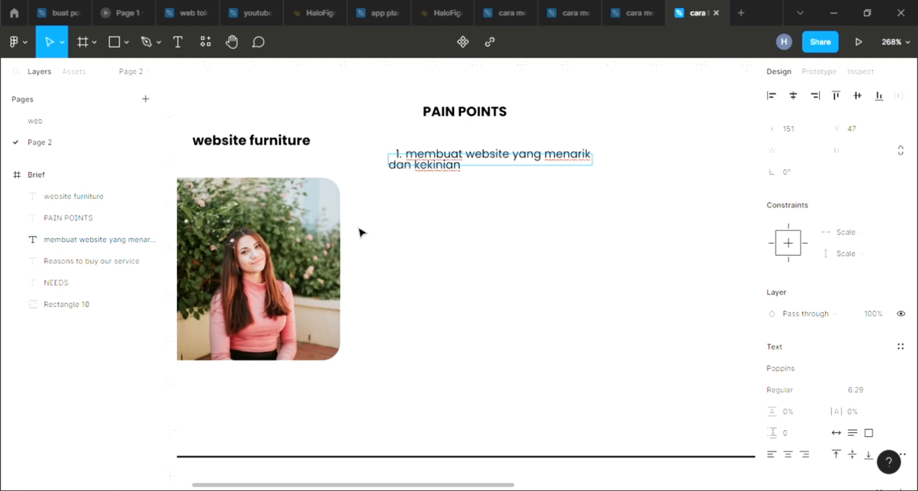
key("BackSpace")
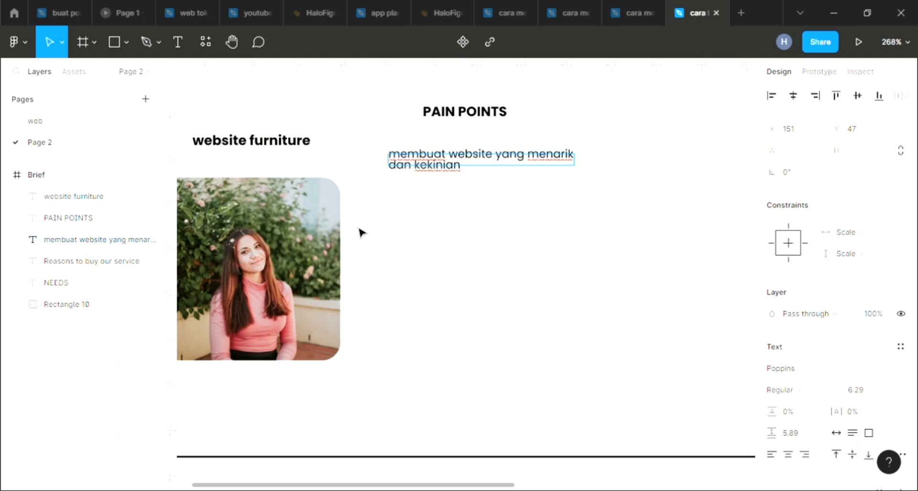
type(".")
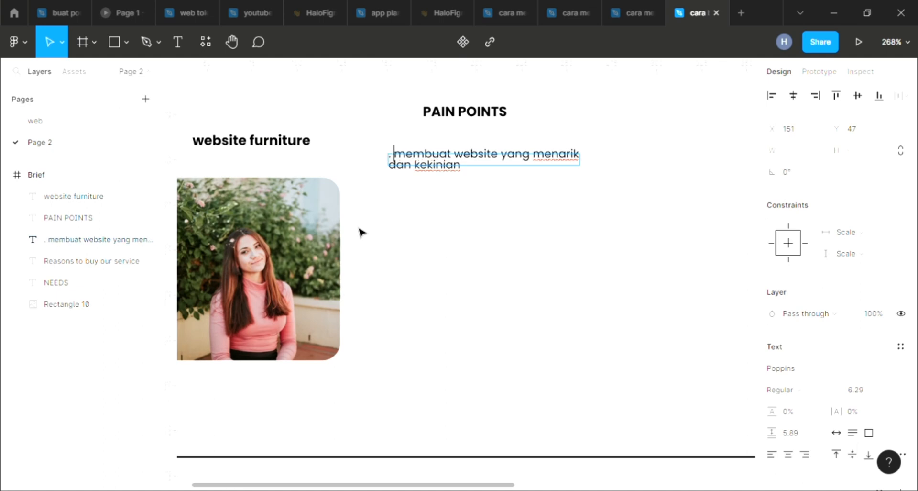
left_click(480, 300)
Duplicate the bulleted PAIN POINTS text and place the copy directly below it at X 151, Y 65
scroll(481, 226, "up", 3)
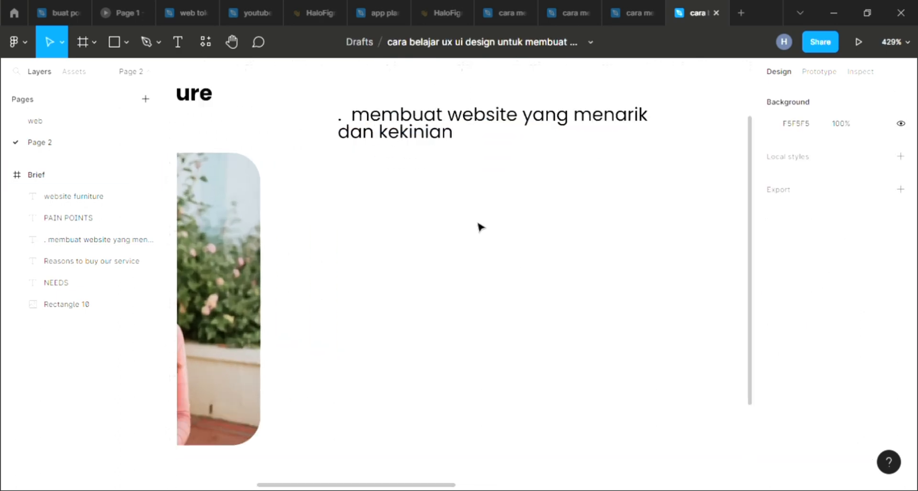
left_click(433, 134)
key("ctrl+d")
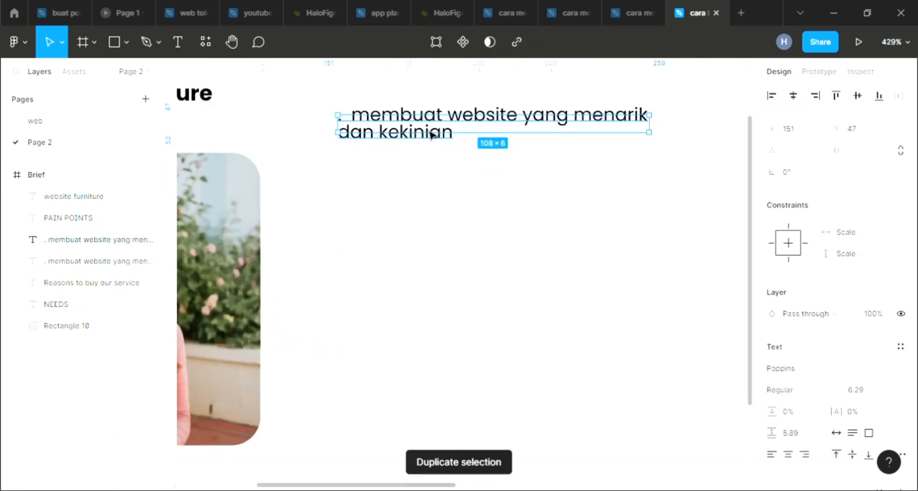
left_click_drag(433, 134, 432, 188)
left_click(436, 250)
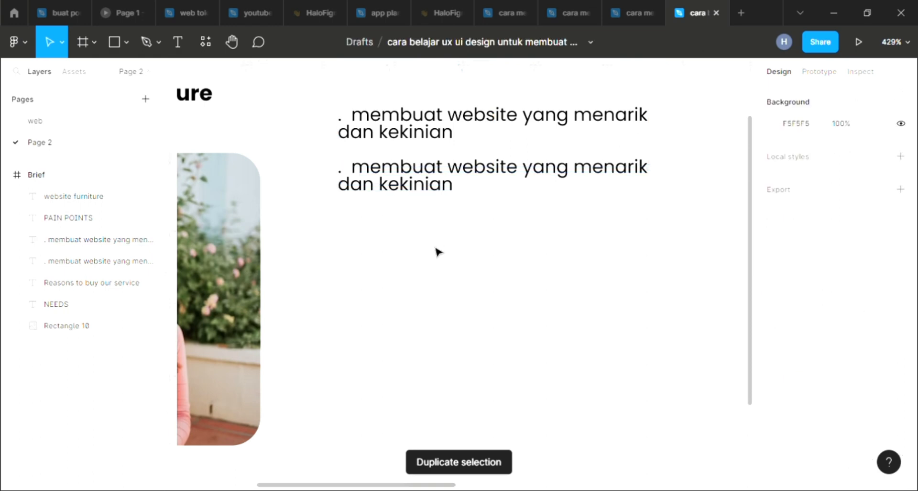
Clear the wording of the lower text copy, keeping only its leading period
left_click(404, 180)
double_click(375, 181)
left_click(376, 181)
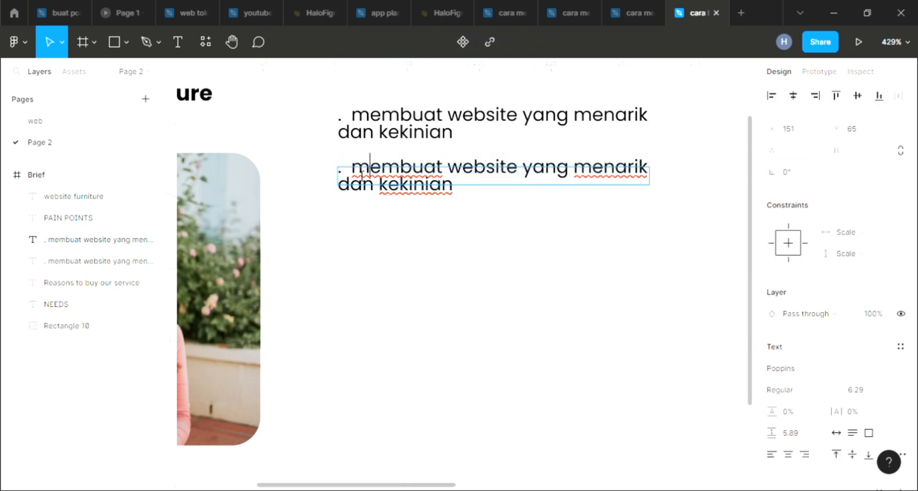
left_click_drag(352, 168, 464, 193)
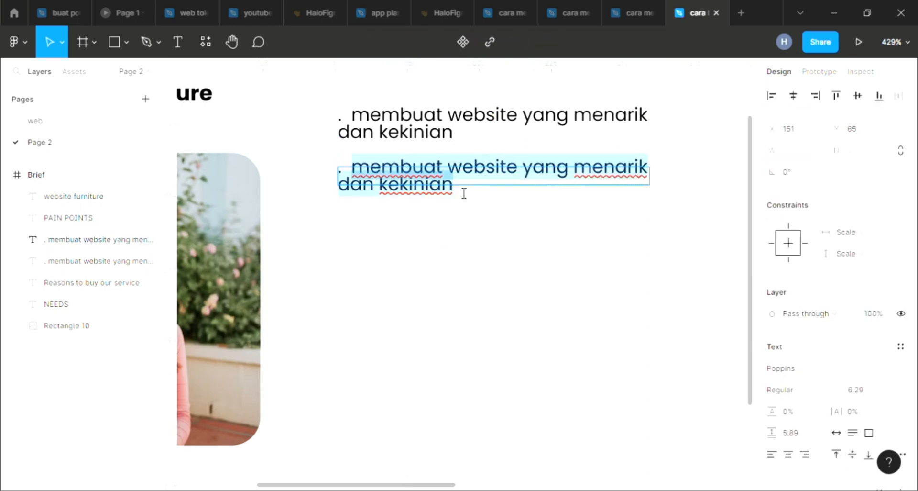
left_click(382, 168)
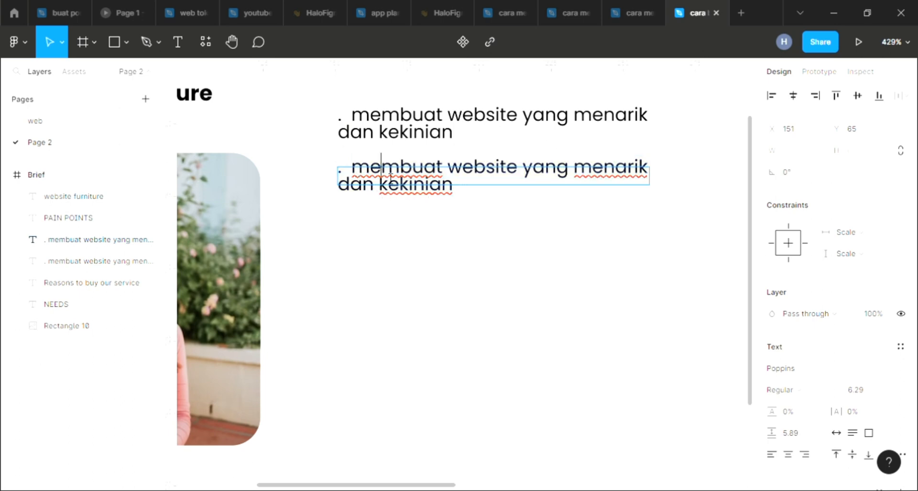
double_click(363, 170)
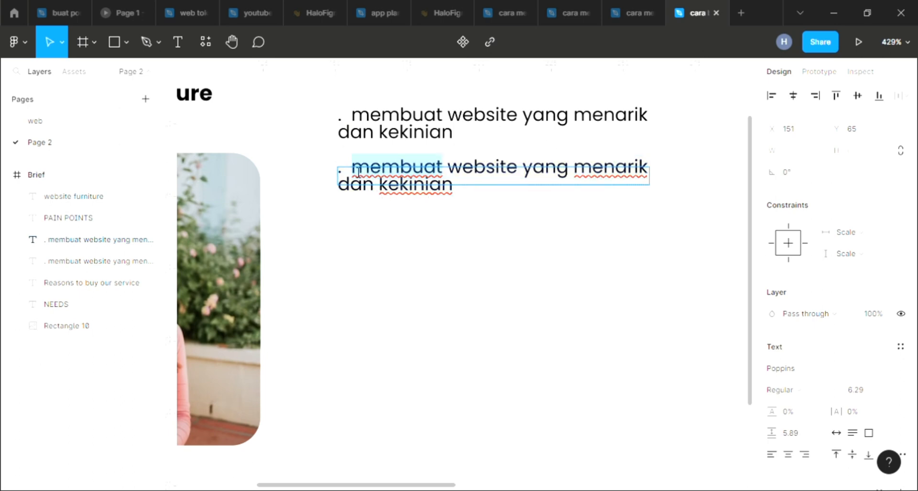
mouse_move(353, 168)
left_mouse_down()
mouse_move(411, 171)
mouse_move(455, 190)
mouse_move(362, 177)
left_mouse_up()
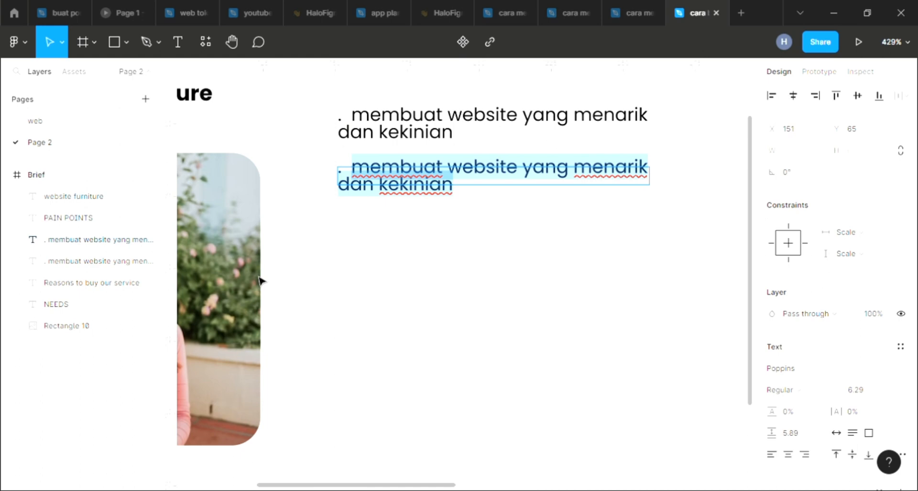
type(".")
key("BackSpace")
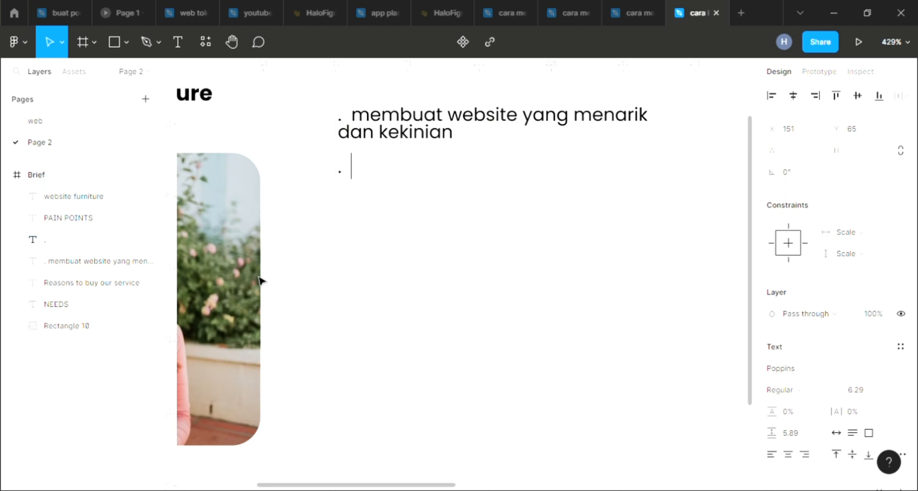
Write "membuat website yang simple dan" after the period as the first line of the second PAIN POINTS item
type("we")
key("BackSpace")
key("BackSpace")
key("BackSpace")
type("w")
key("BackSpace")
type("mem")
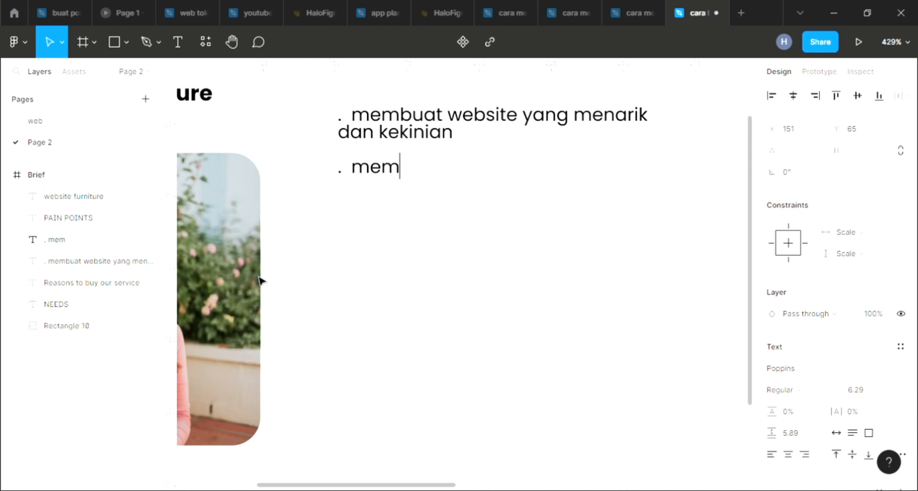
type("buat we")
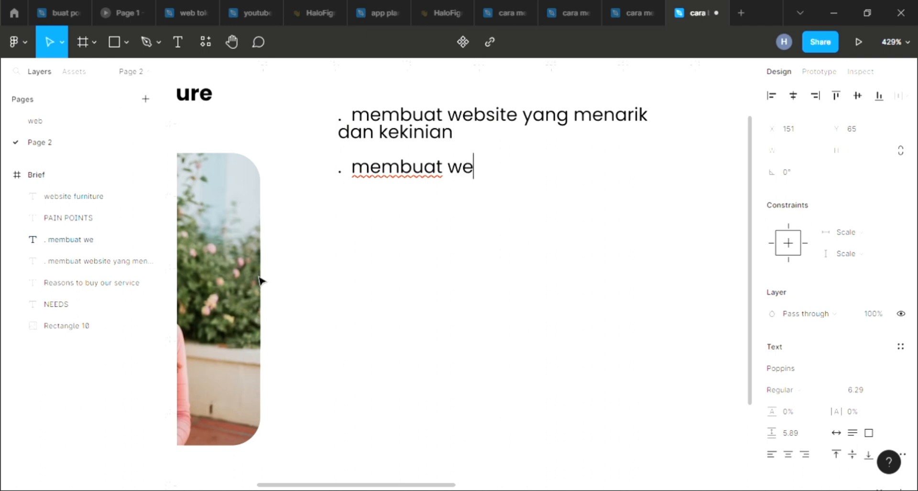
type("bsite y")
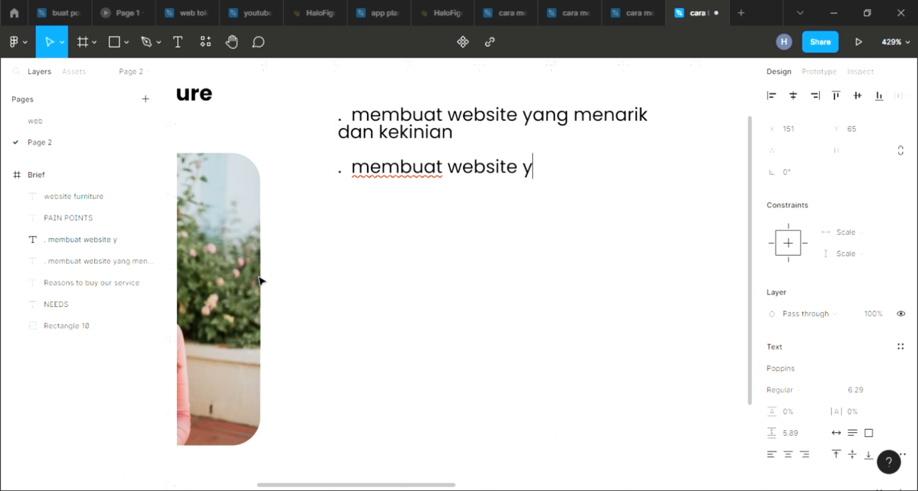
type("ang")
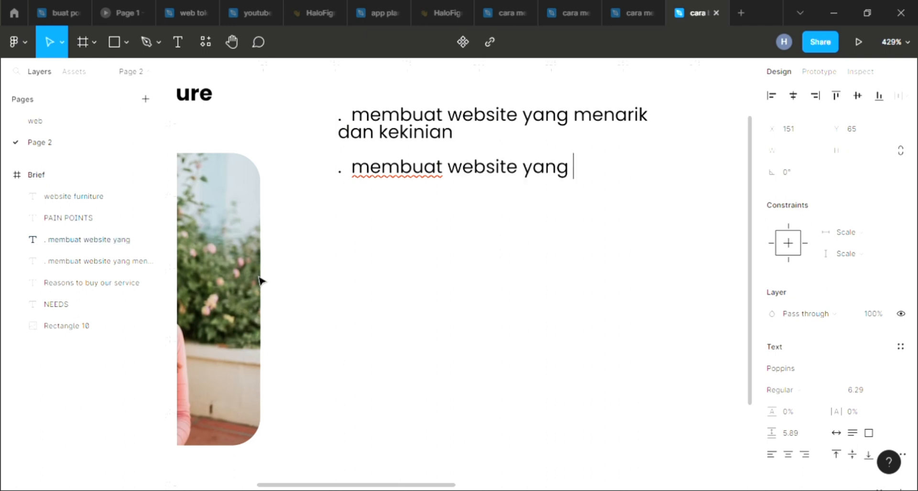
type(" simple")
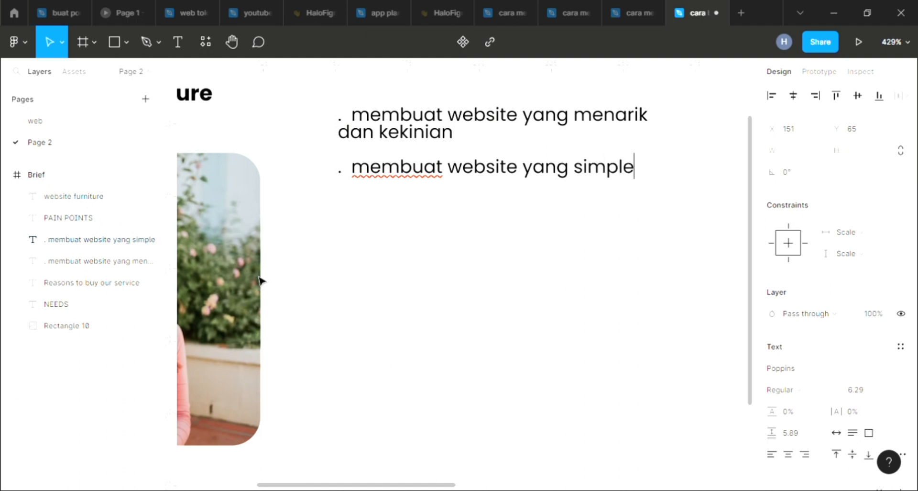
type(" dan mudah")
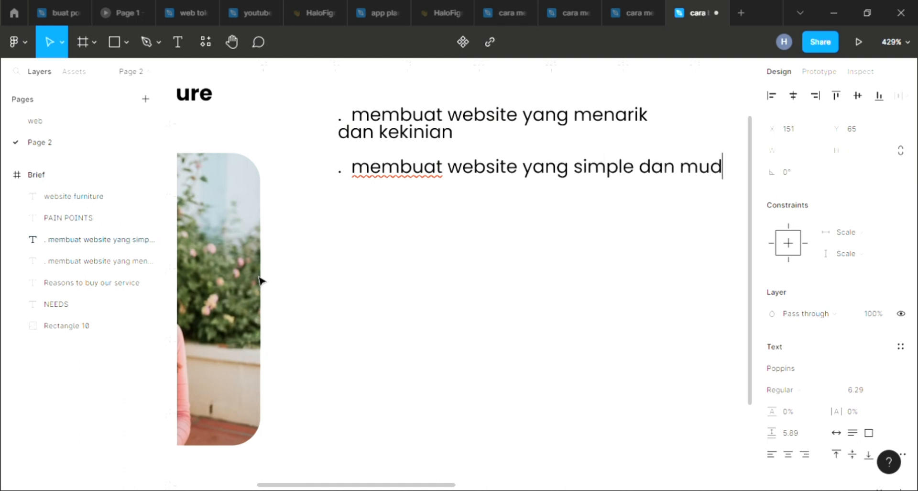
key("BackSpace")
key("BackSpace")
key("BackSpace")
key("BackSpace")
key("BackSpace")
key("BackSpace")
Complete the second PAIN POINTS item with the line "mudah digunakan ole user atau konsumen" and finish editing
type("mu")
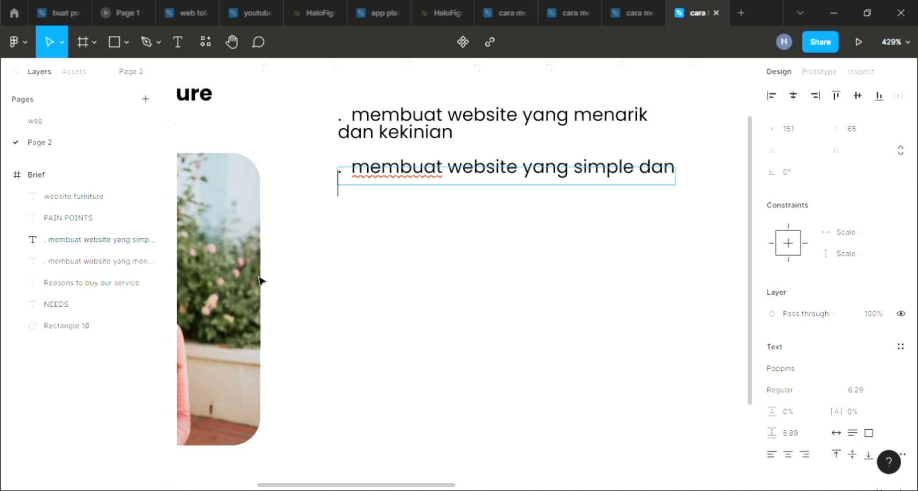
type("dah")
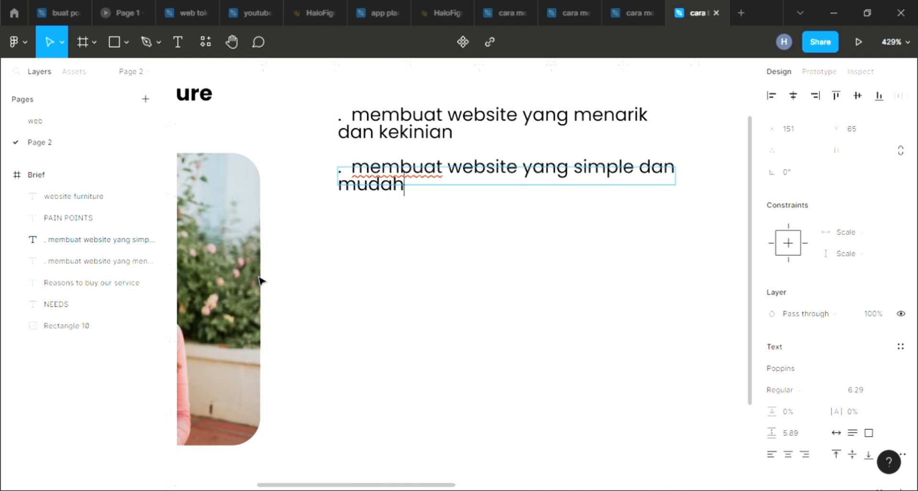
type(" digun")
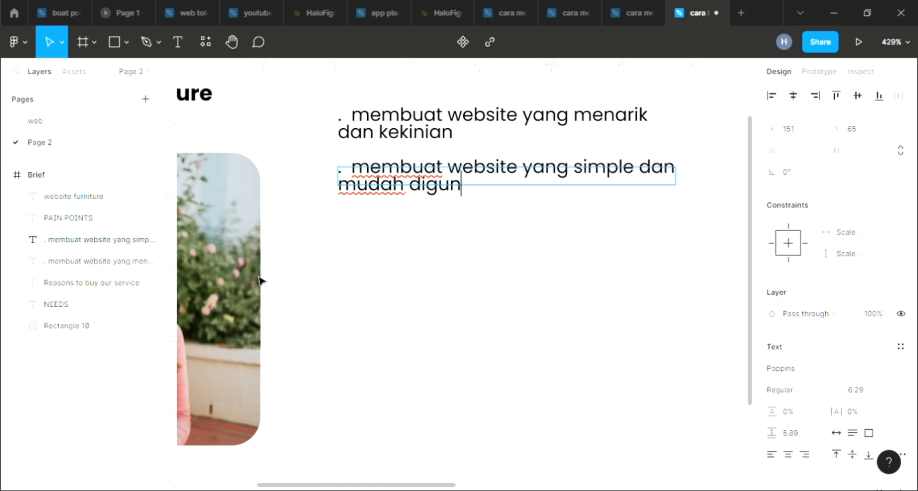
type("akan")
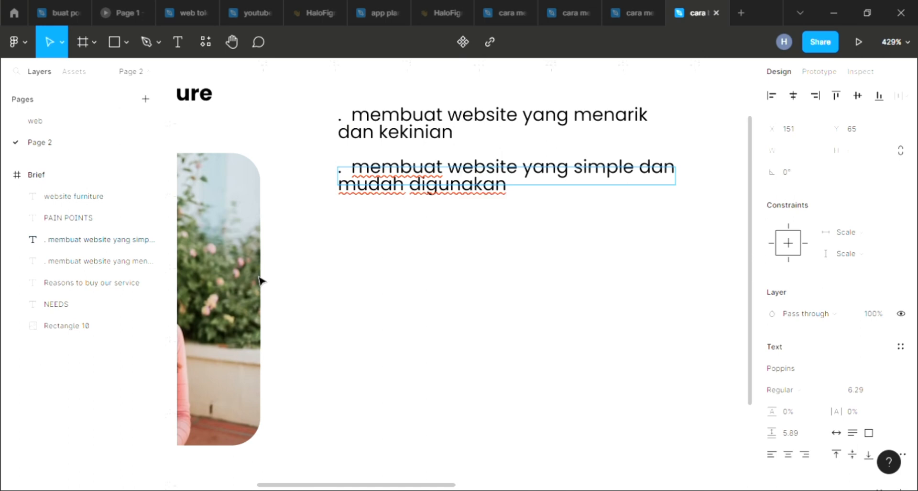
type(" ole user")
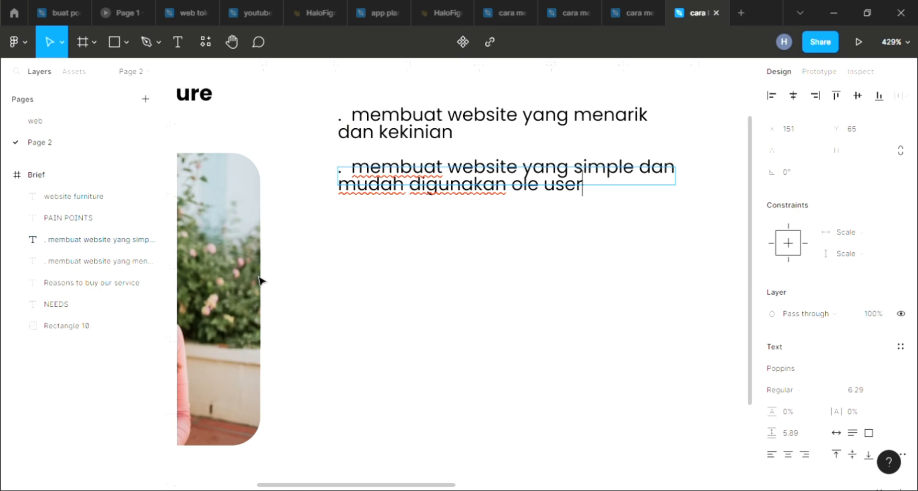
type(" atau")
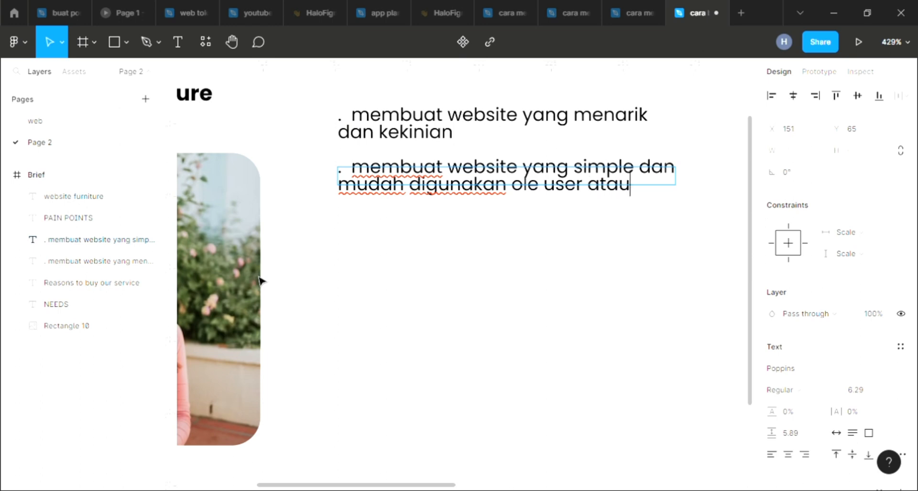
type(" konsumen")
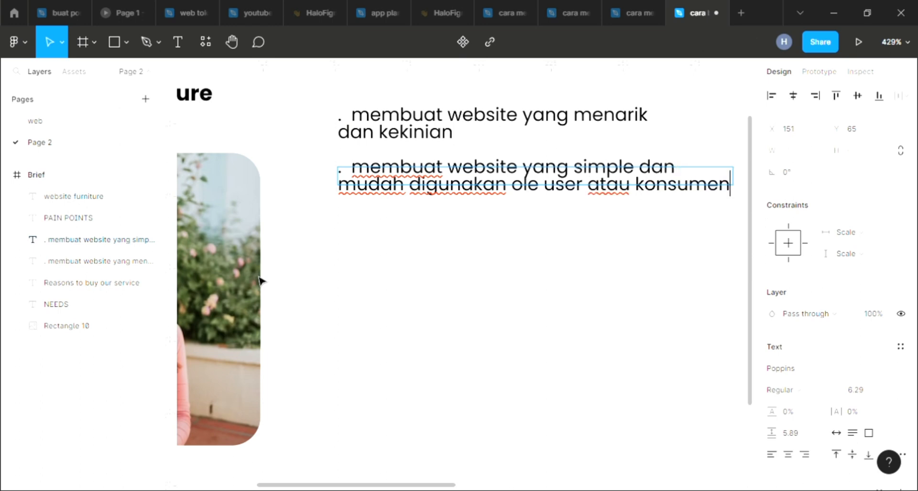
key("Escape")
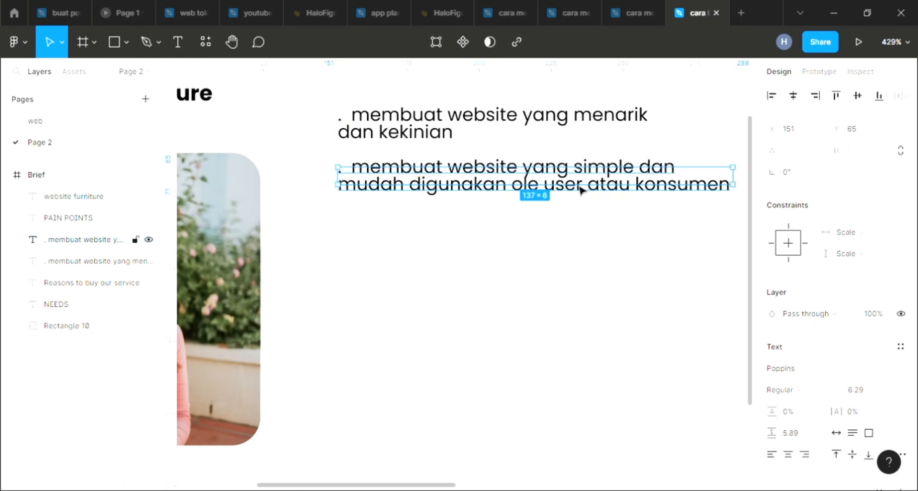
Duplicate the second PAIN POINTS item to X 151, Y 81 and reword the copy as "warna utamanya coklat" after its period
key("ctrl+d")
left_click_drag(550, 184, 550, 230)
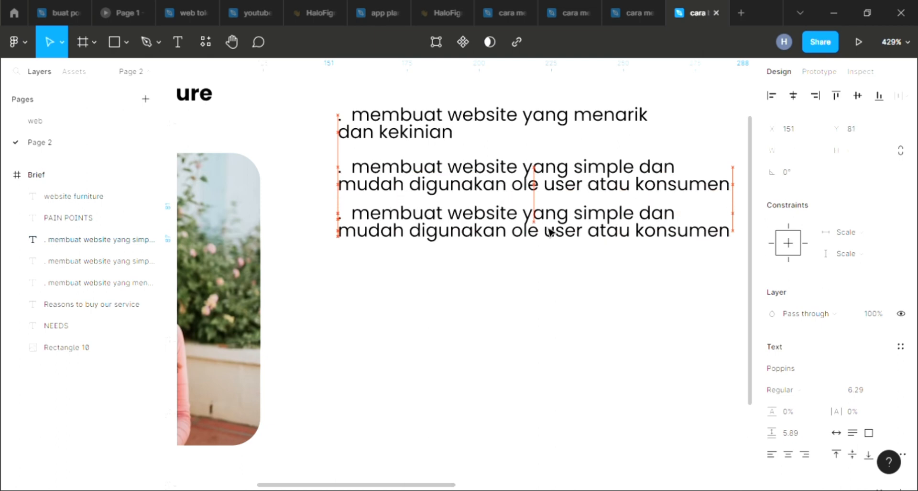
double_click(541, 229)
double_click(363, 215)
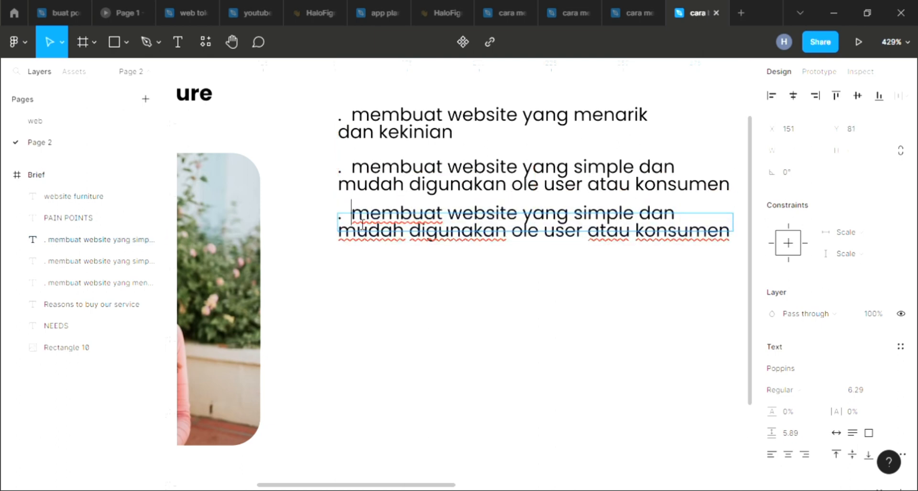
left_click_drag(407, 235, 666, 248)
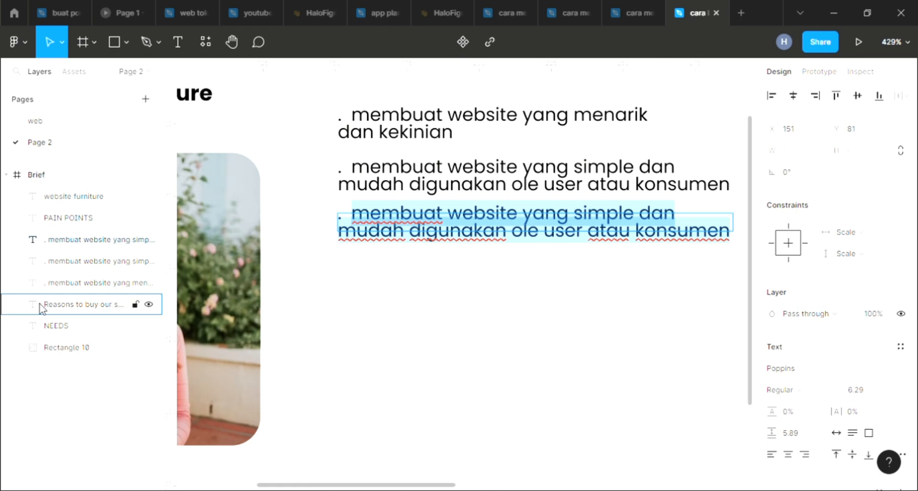
type("warna")
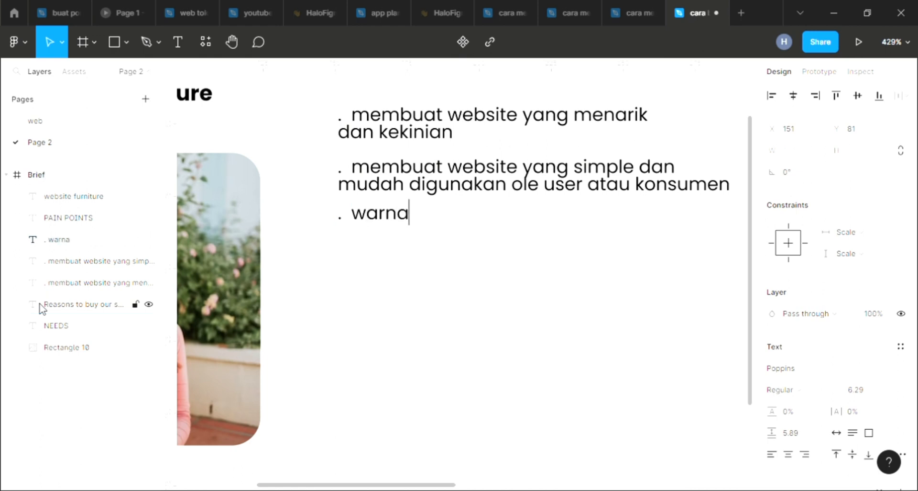
type(" utama")
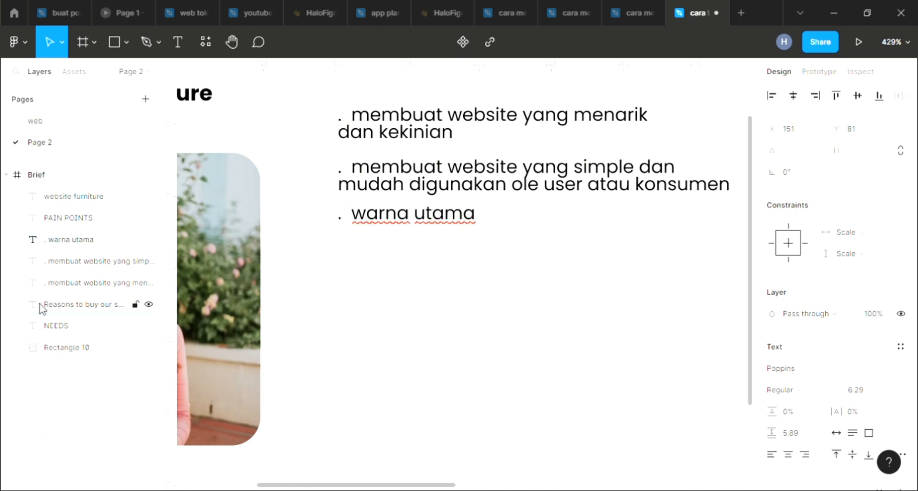
type("nya c")
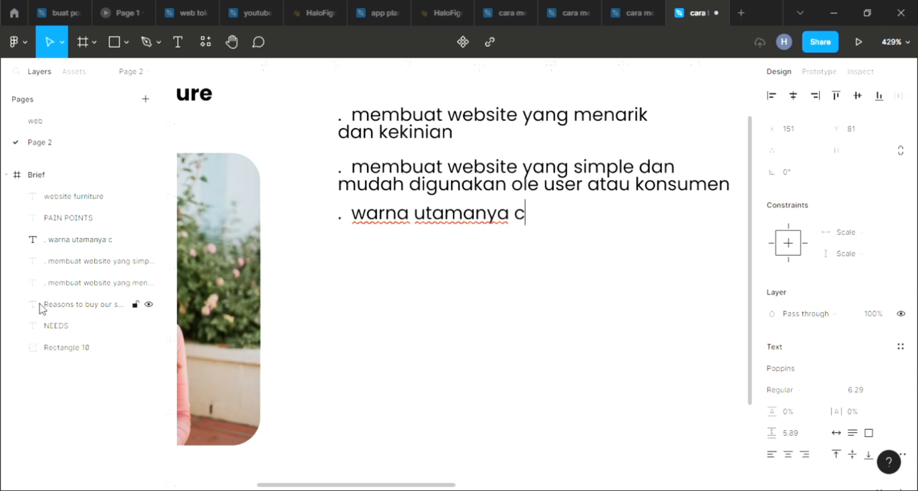
type("oklat")
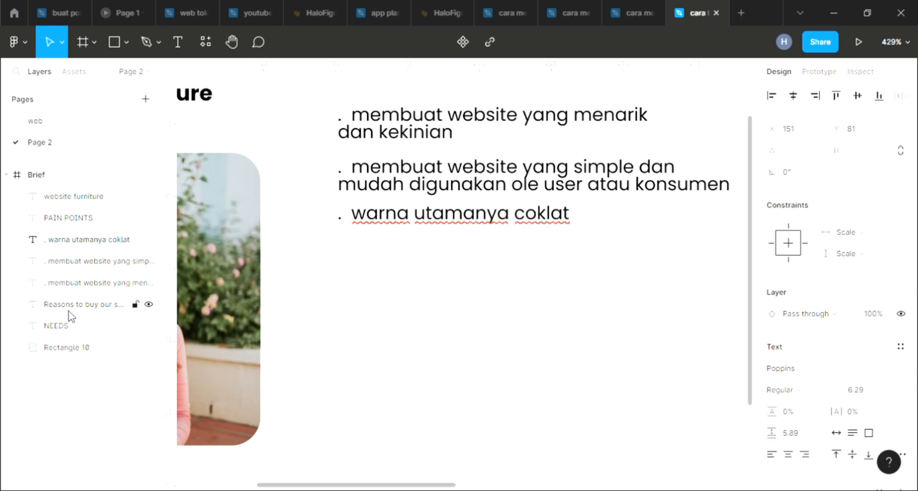
key("Escape")
left_click(426, 234)
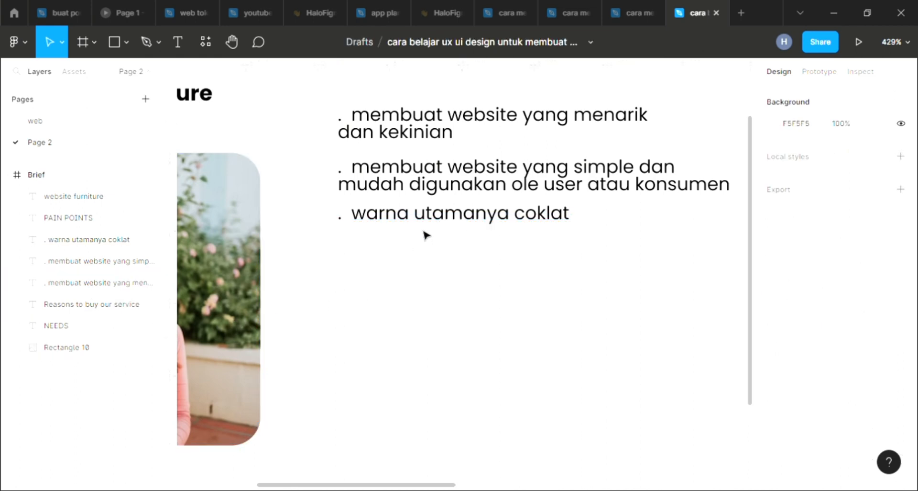
Duplicate the "warna utamanya coklat" item and place the copy directly below it at X 151, Y 93
left_click(432, 219)
key("ctrl+d")
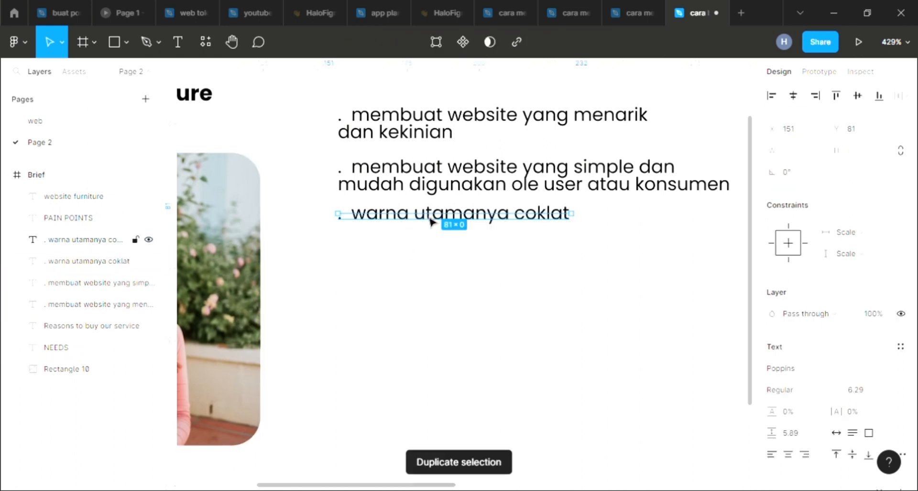
left_click_drag(432, 219, 429, 254)
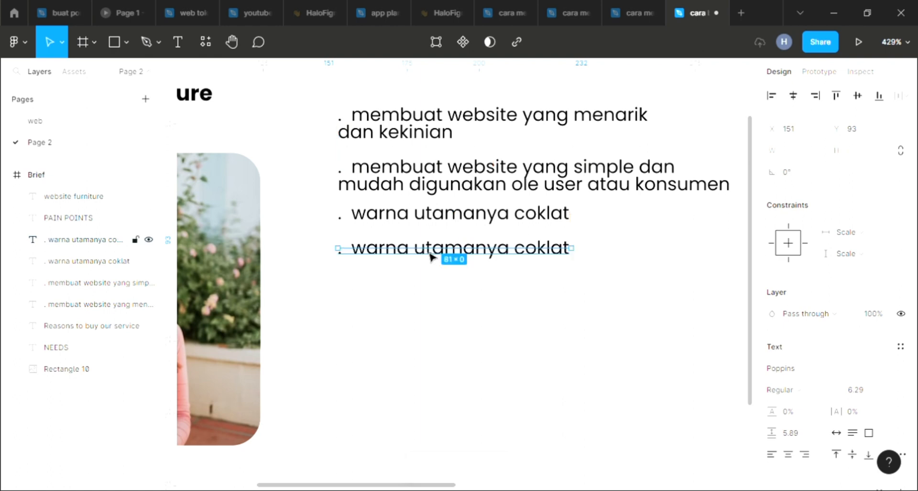
Clear the wording of the lower "warna utamanya coklat" copy, keeping only its leading period
double_click(360, 254)
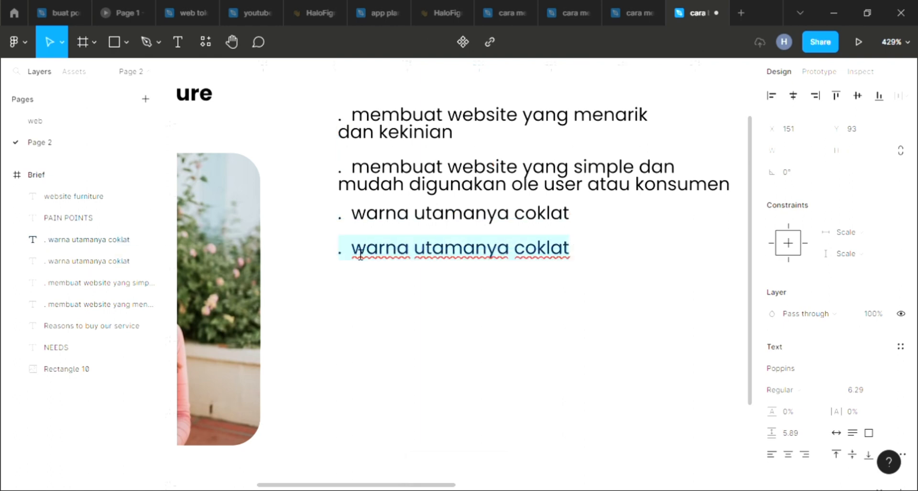
key("Escape")
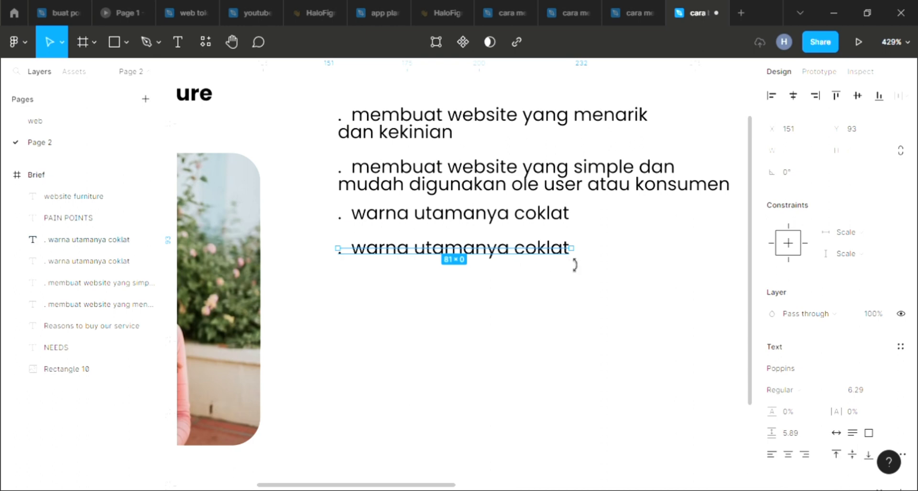
double_click(571, 251)
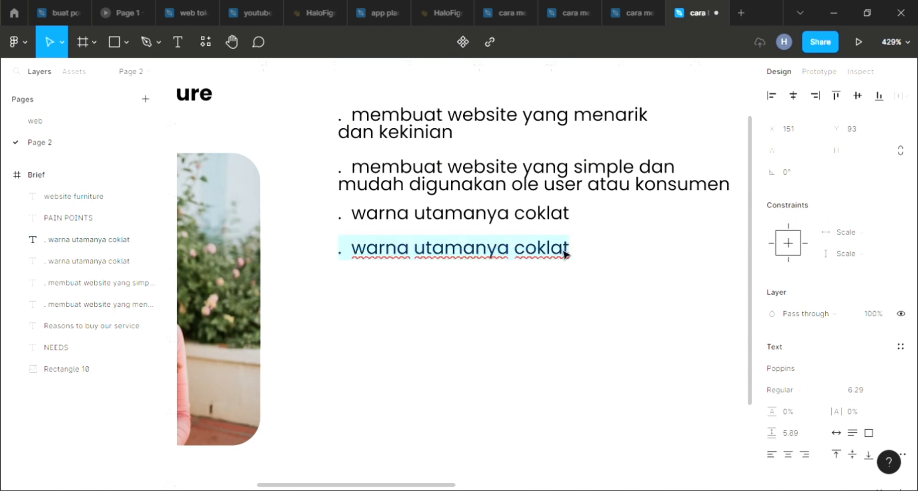
key("Escape")
double_click(567, 252)
key("Right")
key("BackSpace")
key("BackSpace")
key("BackSpace")
key("BackSpace")
key("BackSpace")
key("BackSpace")
key("BackSpace")
key("BackSpace")
key("BackSpace")
key("BackSpace")
key("BackSpace")
key("BackSpace")
key("BackSpace")
key("BackSpace")
key("BackSpace")
key("BackSpace")
key("BackSpace")
key("BackSpace")
key("BackSpace")
key("BackSpace")
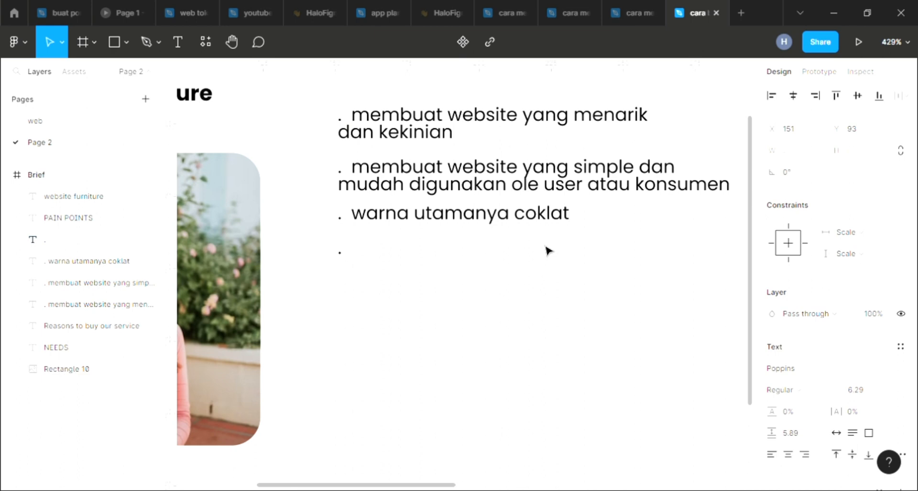
Write "fiturnya maunya lengkap" after the period as the fourth PAIN POINTS item and finish editing
type("fitur")
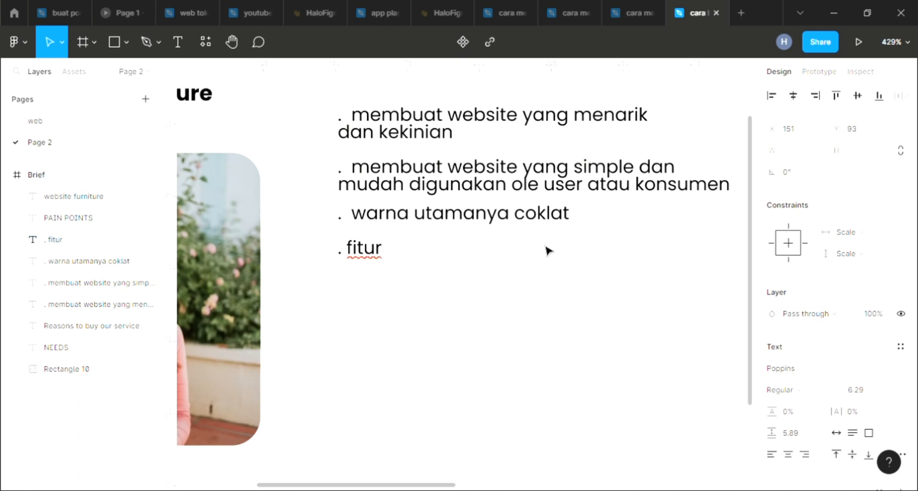
type("nya mauny")
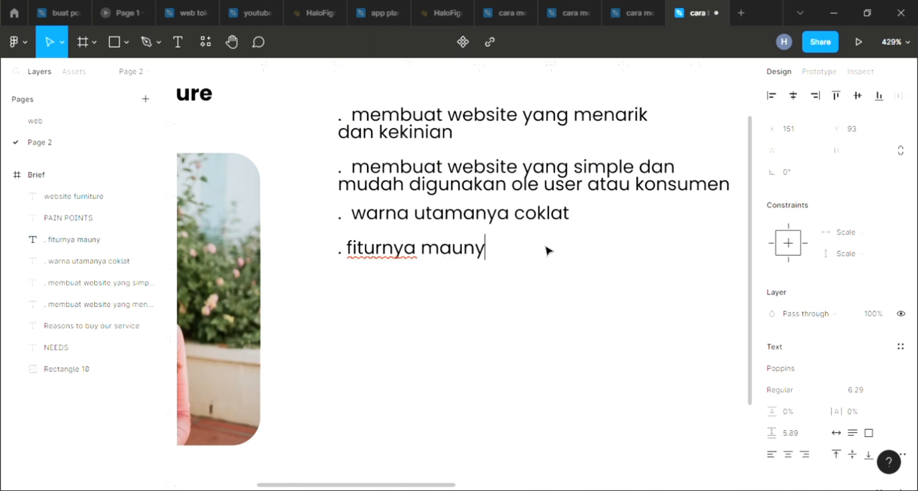
type("a lengka")
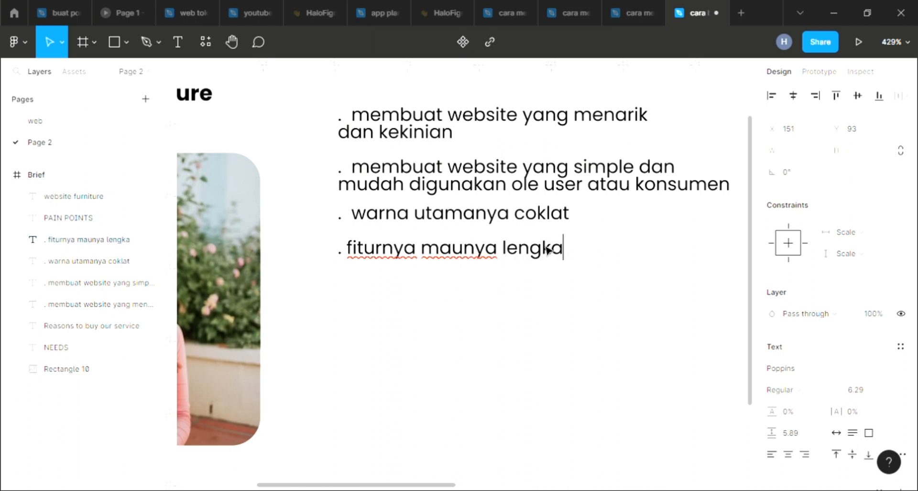
type("p")
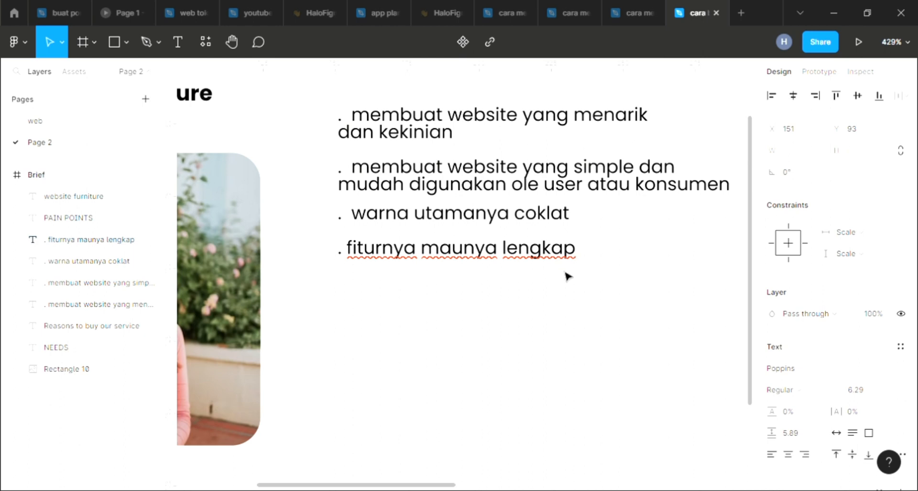
key("Escape")
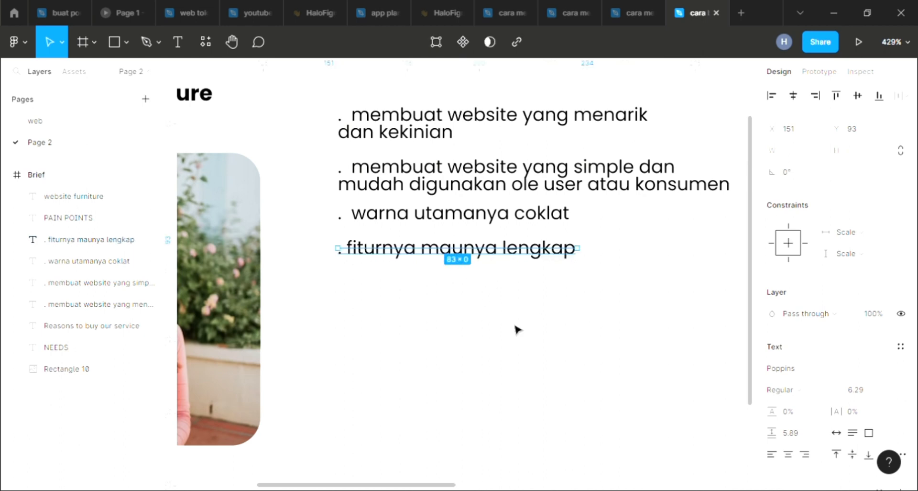
Duplicate the "fiturnya maunya lengkap" item and place the copy directly below it at X 151, Y 105
key("ctrl+d")
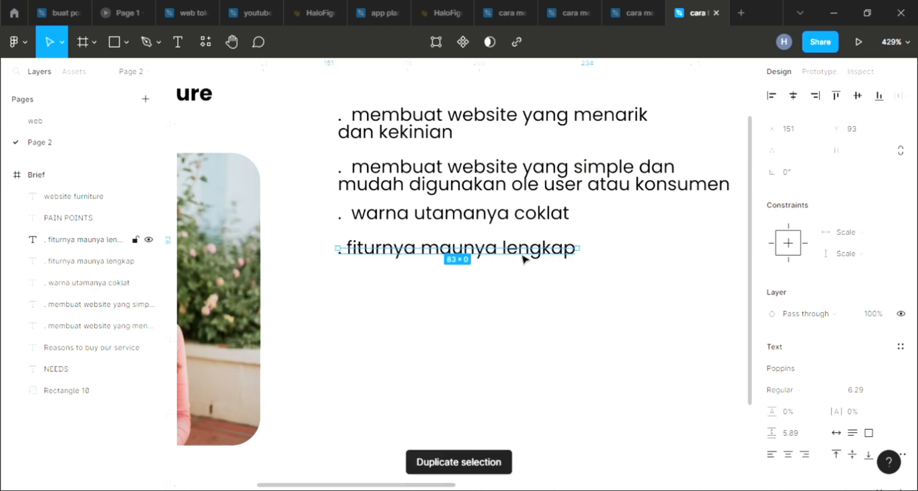
left_click_drag(525, 259, 526, 294)
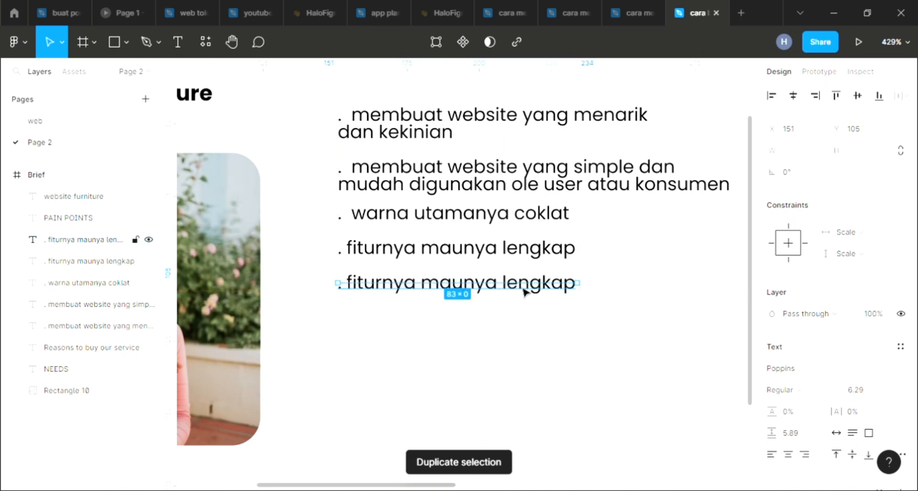
scroll(508, 287, "down", 2)
scroll(508, 287, "left", 6)
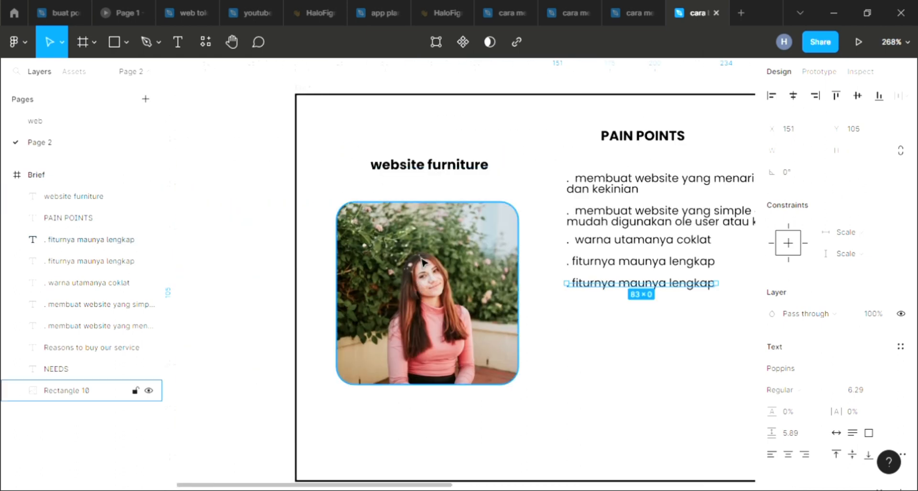
scroll(421, 264, "right", 5)
scroll(500, 320, "up", 2)
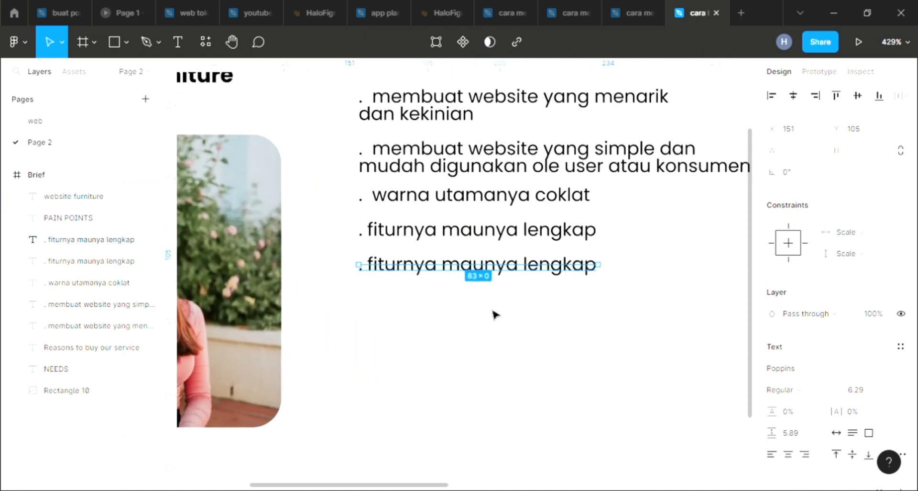
double_click(490, 274)
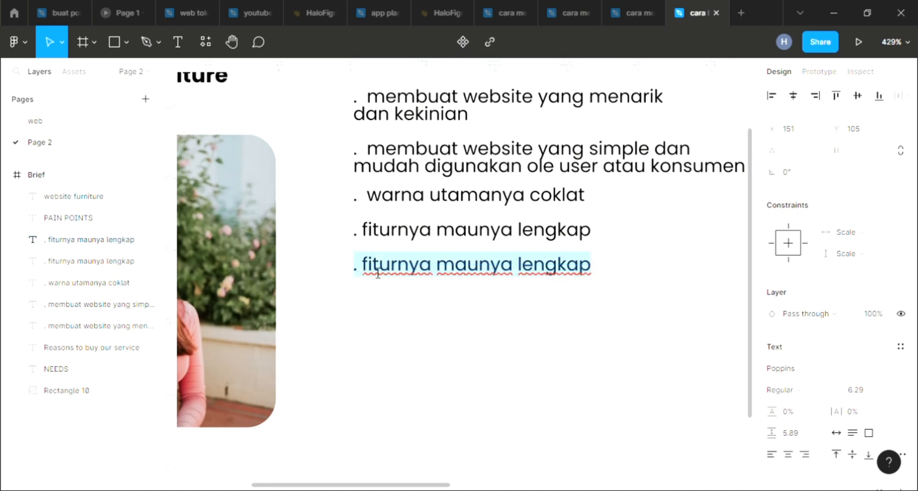
key("Escape")
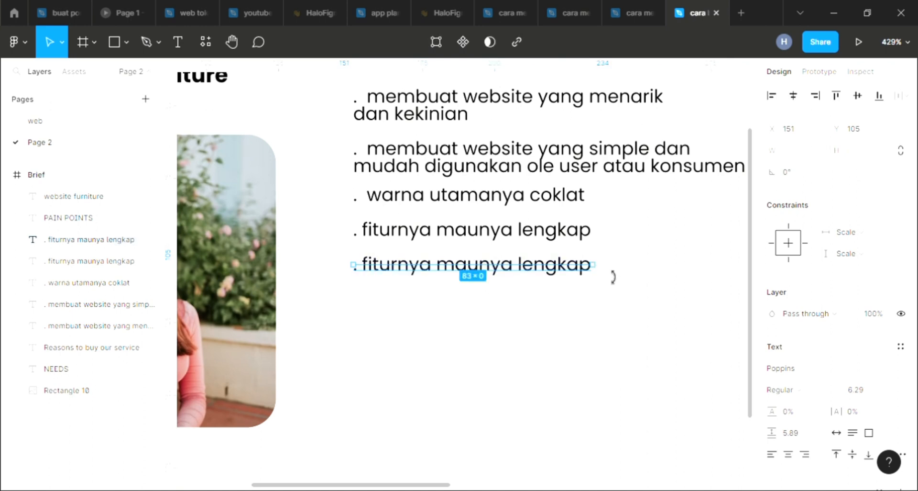
left_click(591, 271)
double_click(587, 270)
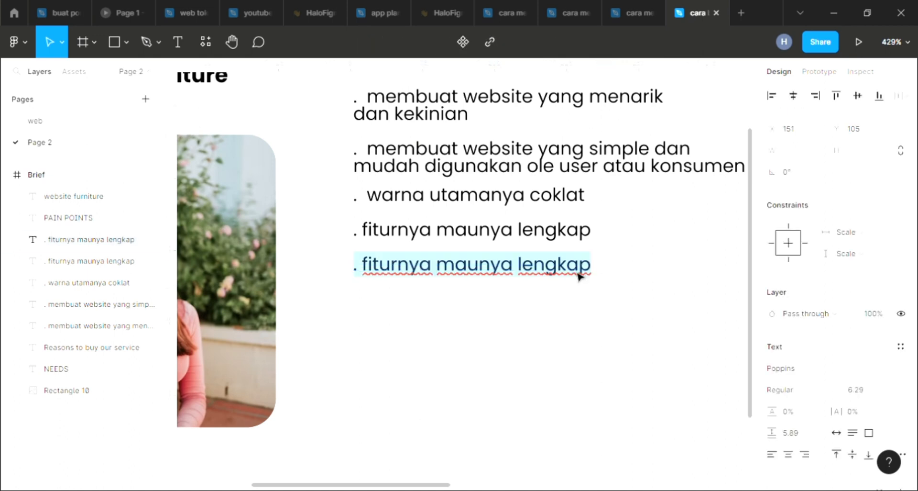
key("Escape")
Replace the image fill of the rounded photo under "website furniture" with the picture of a man in a black T-shirt
scroll(366, 371, "left", 3)
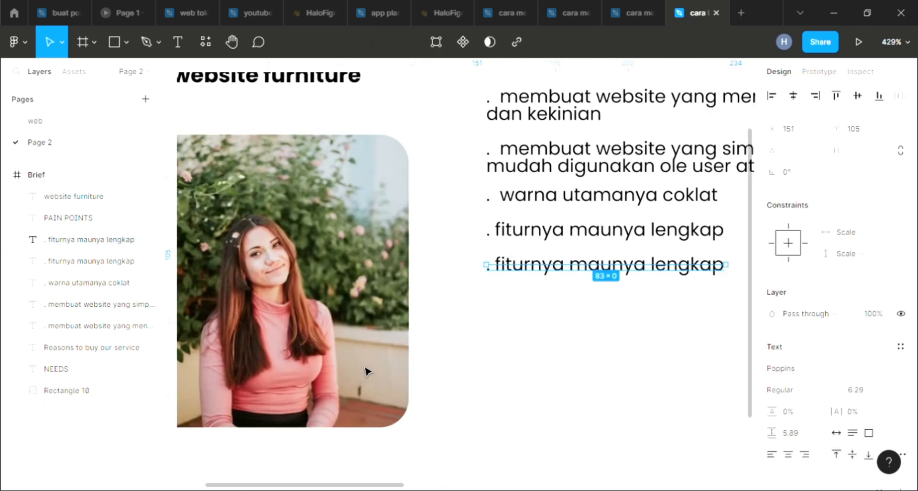
scroll(366, 371, "left", 2)
left_click(392, 330)
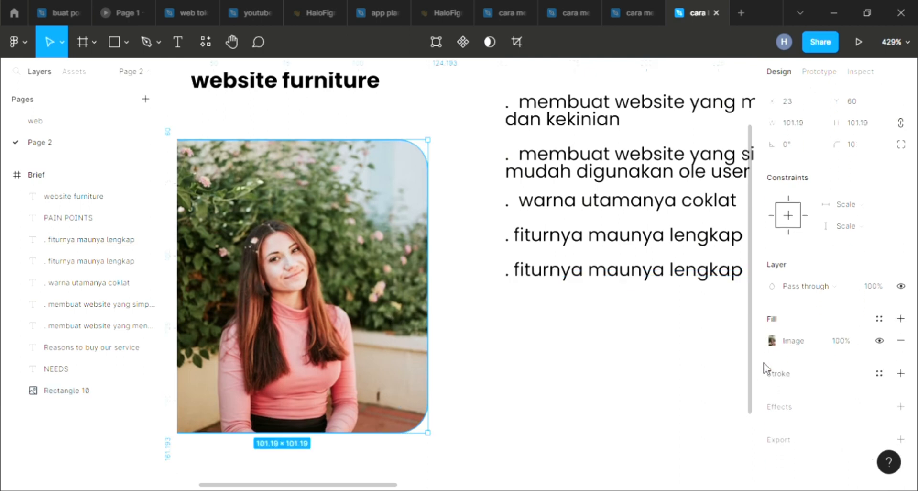
left_click(772, 341)
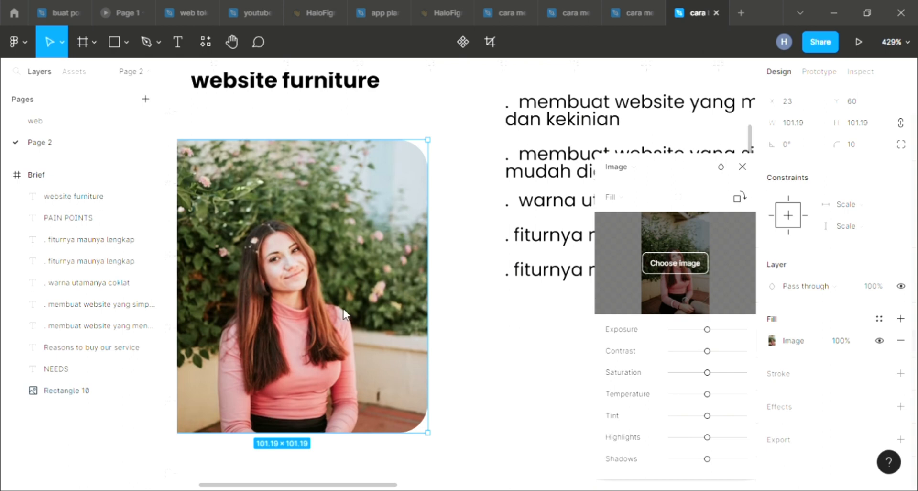
left_click(374, 326)
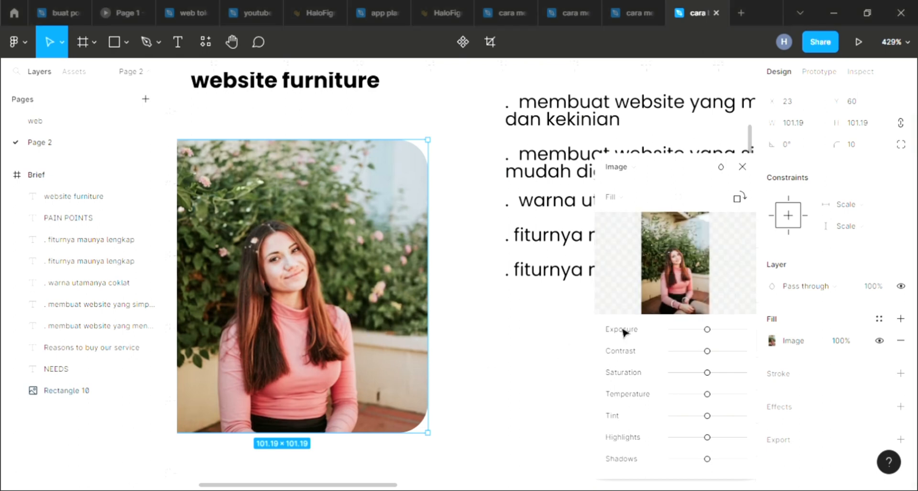
left_click(531, 343)
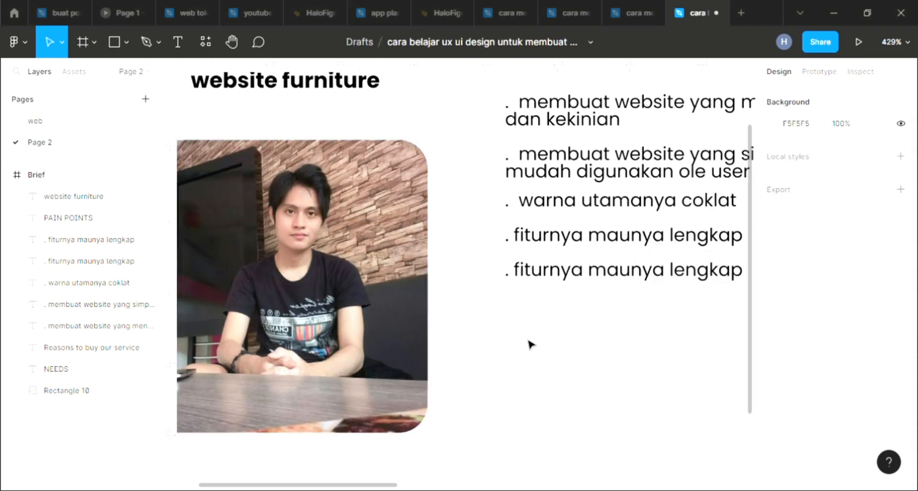
Replace the text of the lower "fiturnya maunya lengkap" copy with just a period as the start of the fifth PAIN POINTS item
scroll(530, 342, "down", 2)
scroll(530, 342, "down", 1)
scroll(538, 322, "down", 1)
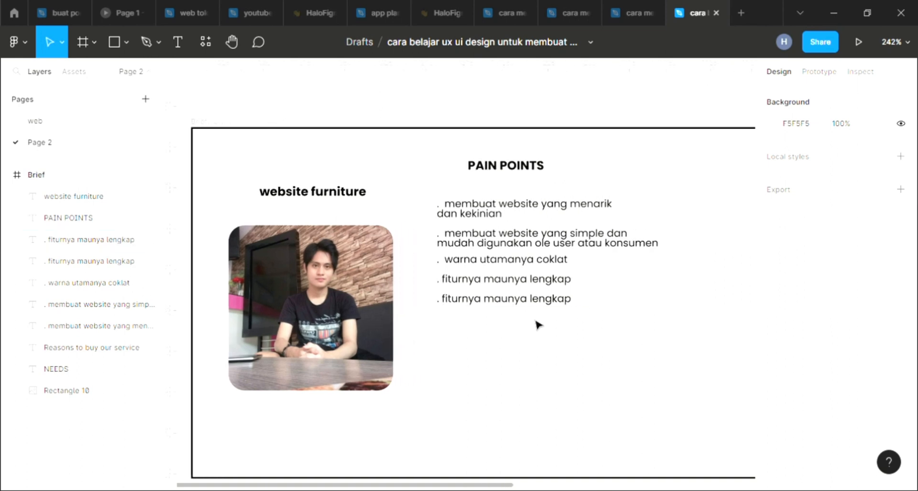
scroll(540, 330, "up", 3)
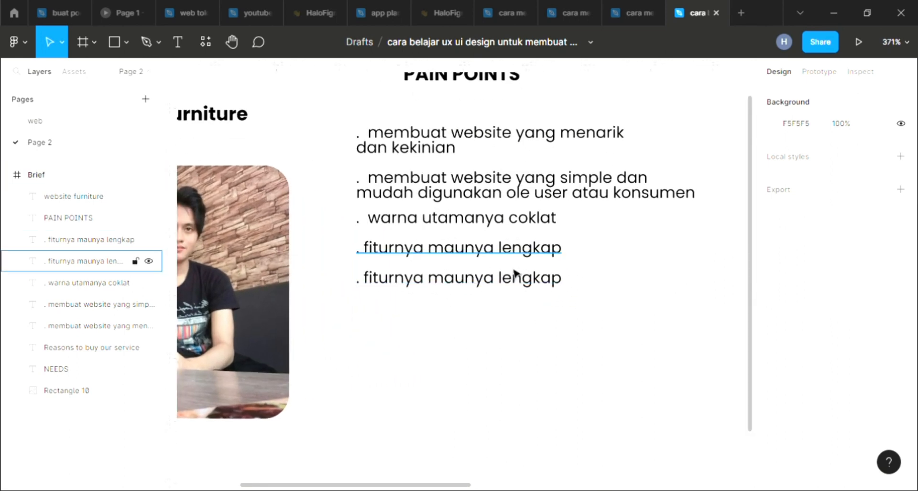
double_click(516, 286)
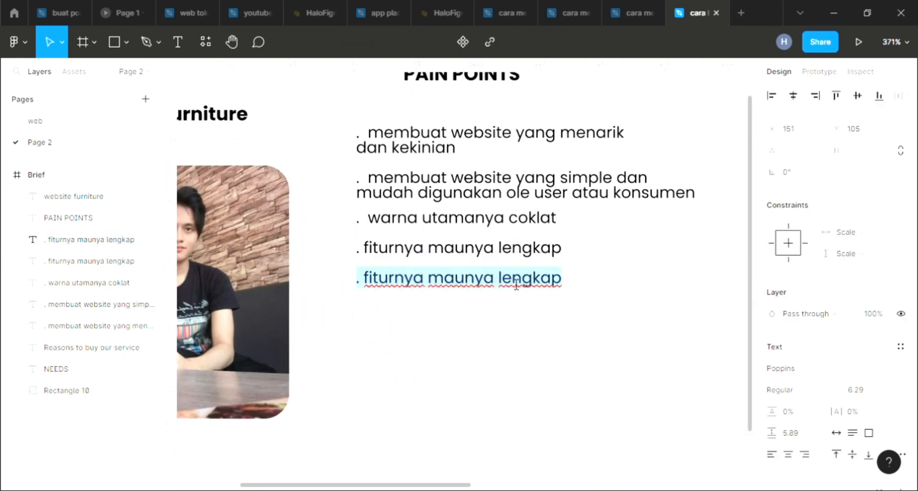
key("BackSpace")
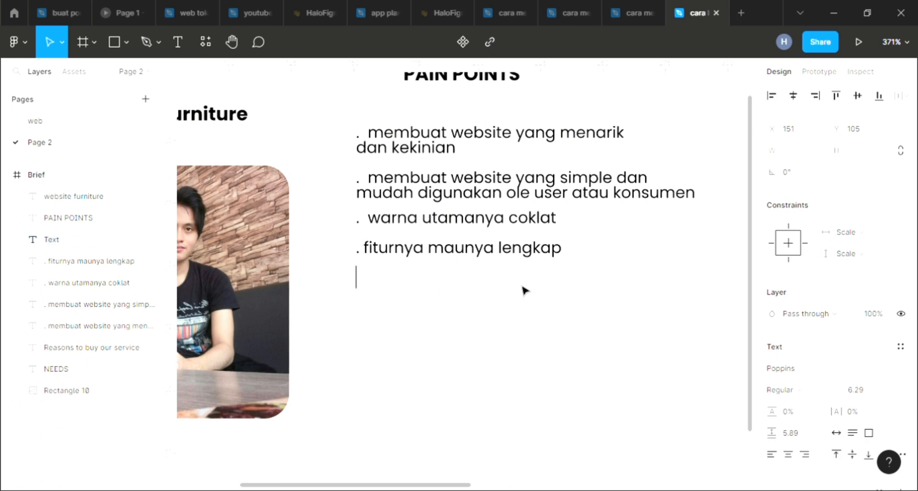
type(".")
Review the Brief frame's layout, from the titled photo and the PAIN POINTS list across to the NEEDS heading
scroll(525, 292, "down", 3)
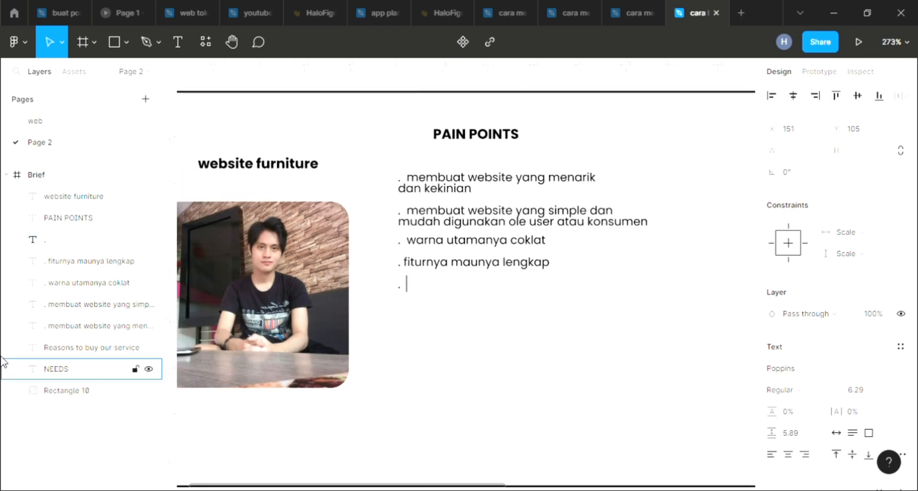
scroll(535, 316, "left", 2)
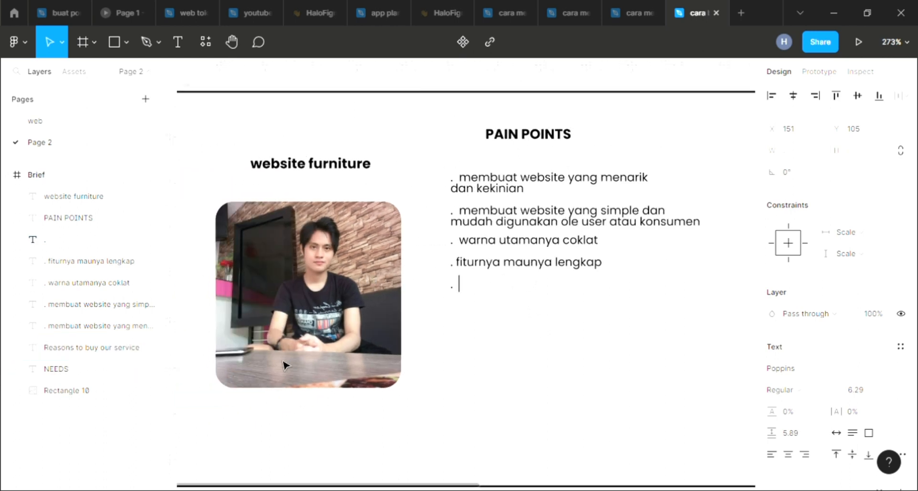
scroll(286, 365, "up", 2)
scroll(632, 322, "down", 4)
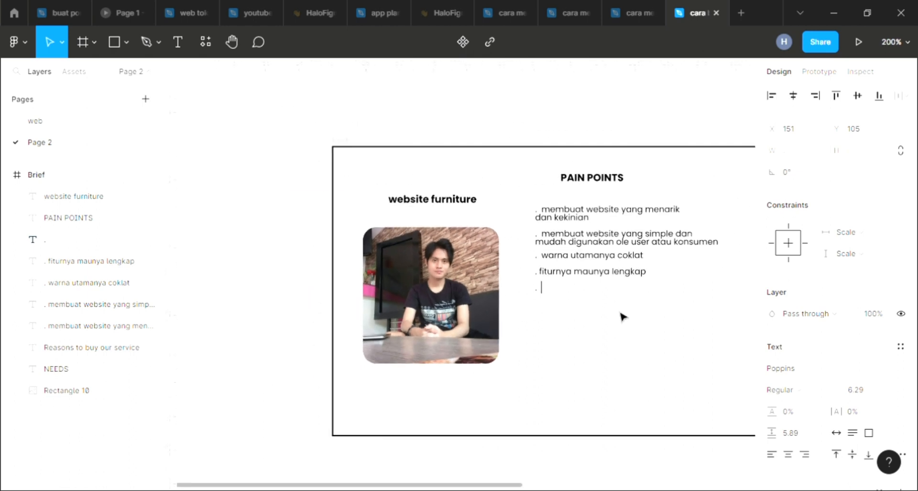
scroll(623, 316, "right", 5)
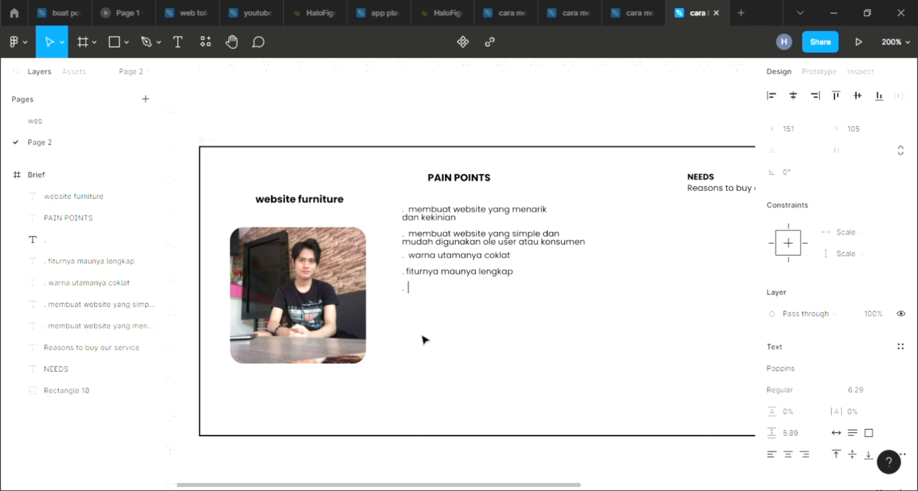
scroll(430, 318, "up", 1)
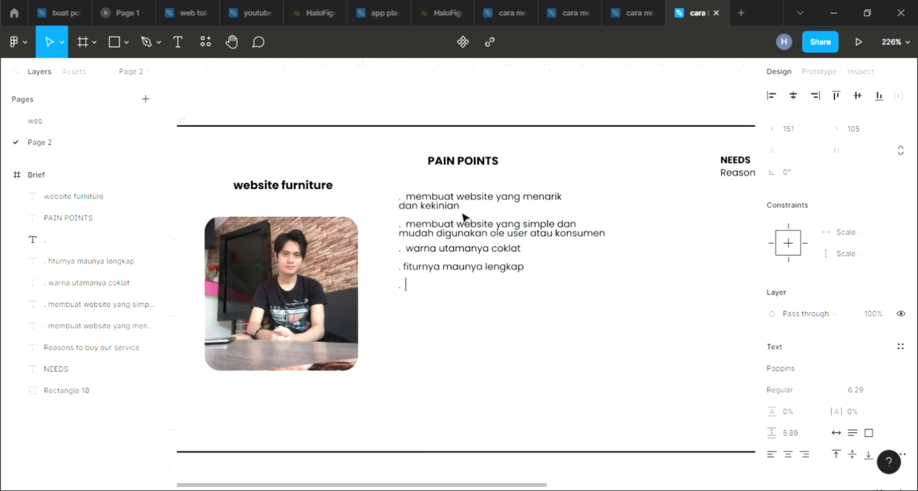
scroll(463, 213, "up", 2)
scroll(463, 312, "down", 1)
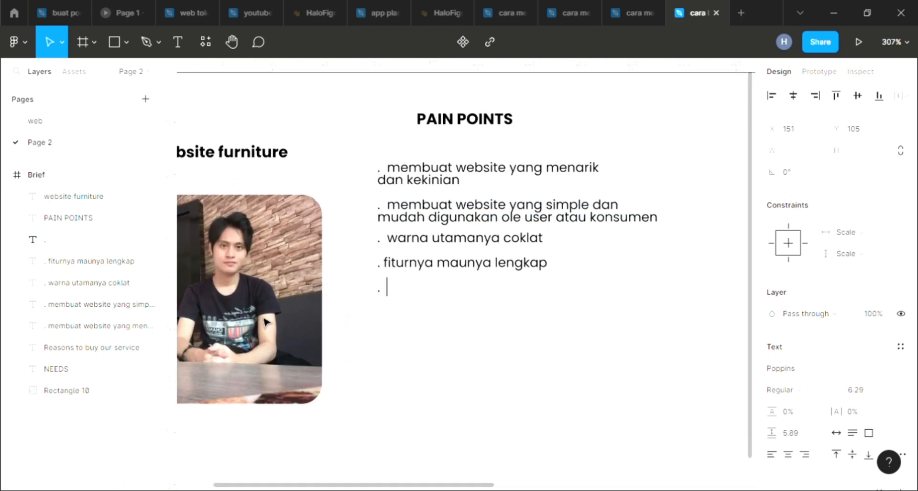
scroll(235, 322, "right", 2)
scroll(278, 314, "left", 2)
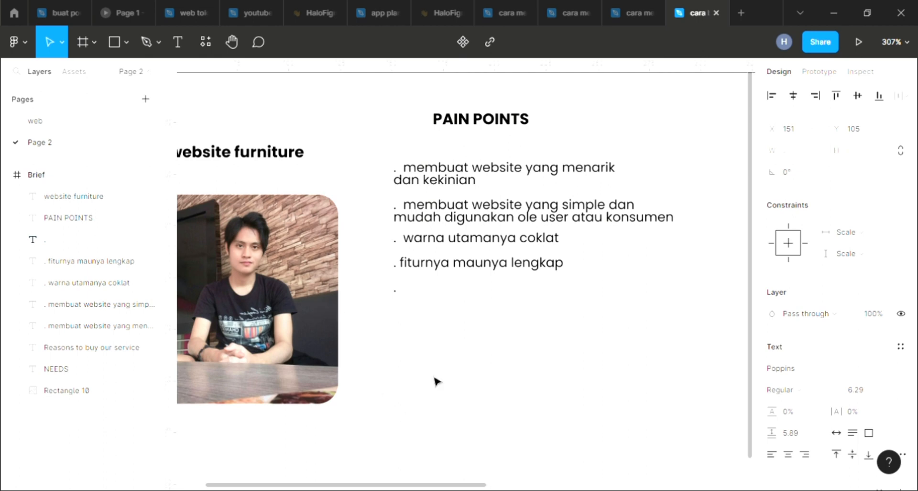
scroll(463, 260, "right", 3)
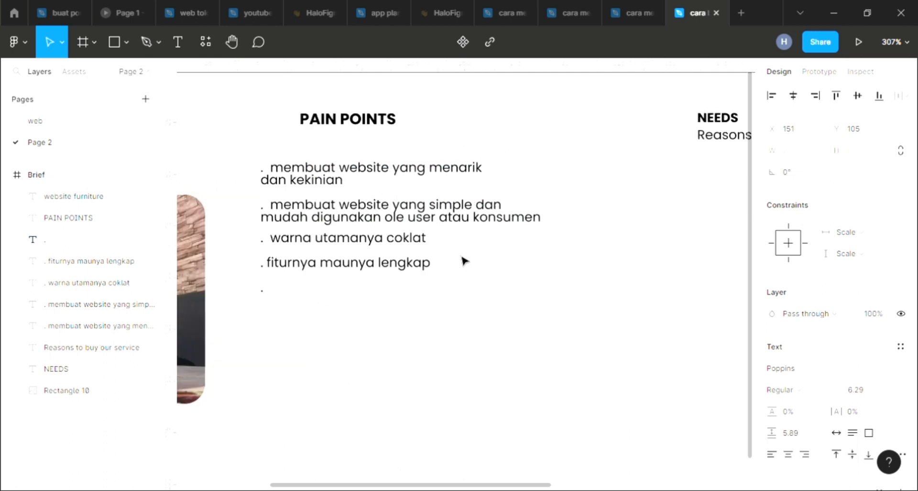
scroll(463, 260, "down", 1)
scroll(498, 295, "down", 3)
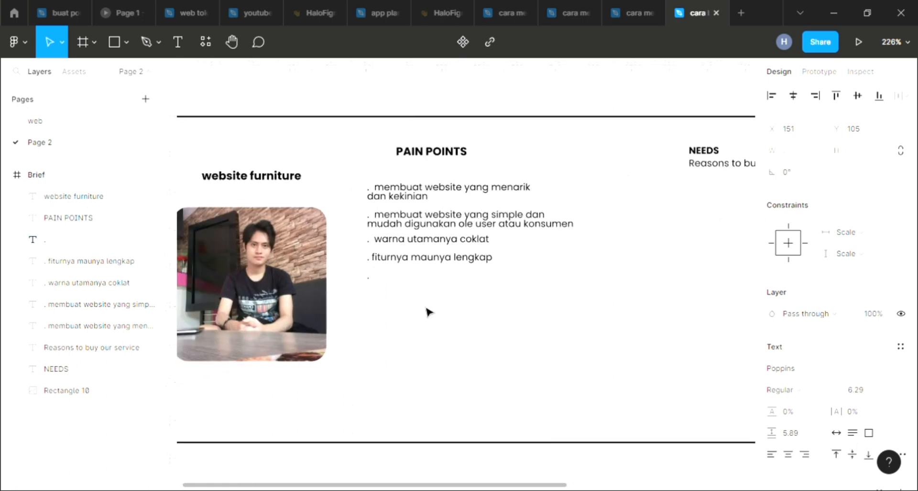
scroll(429, 312, "left", 3)
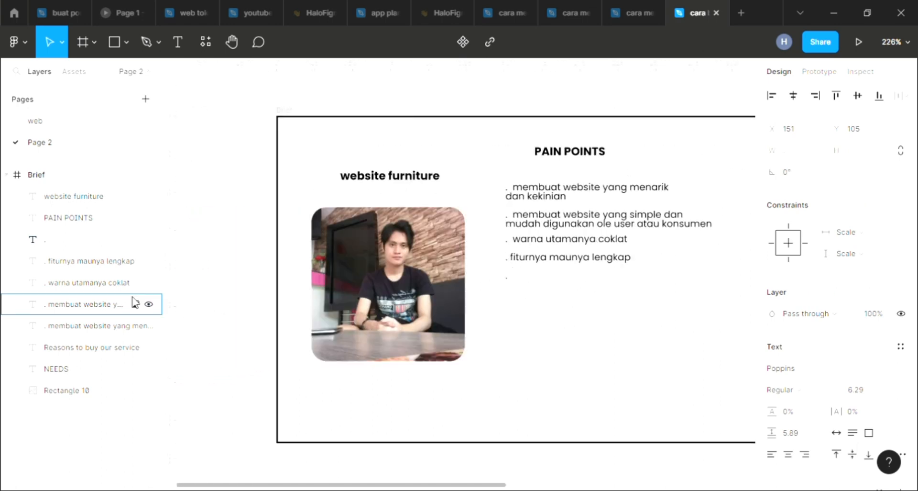